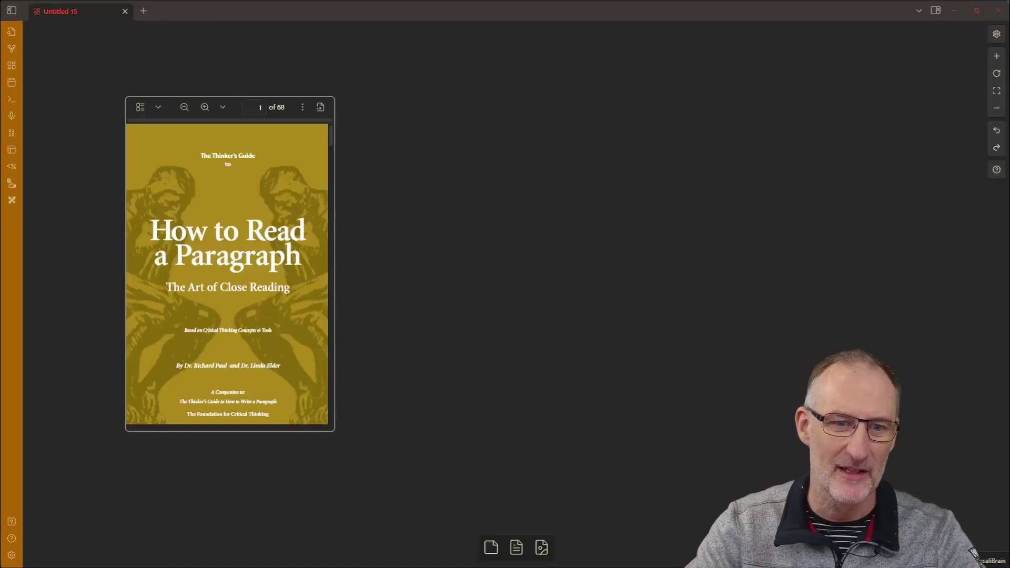
- Select the embedded PDF and scroll it down to page 7
{"action": "left_click", "coordinate": [174, 329]}
{"action": "scroll", "coordinate": [228, 315], "scroll_direction": "down", "scroll_amount": 5}
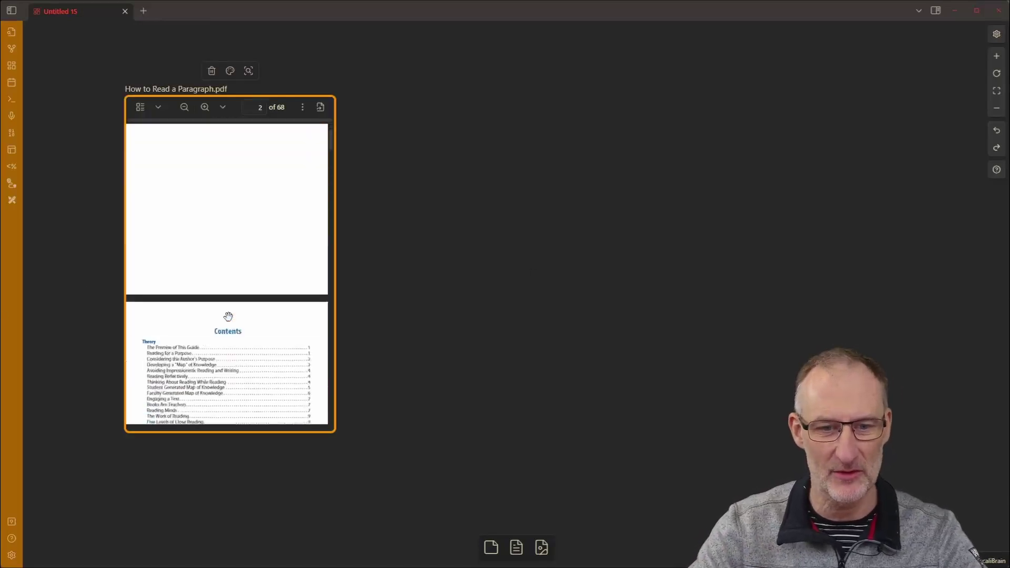
{"action": "scroll", "coordinate": [227, 317], "scroll_direction": "down", "scroll_amount": 10}
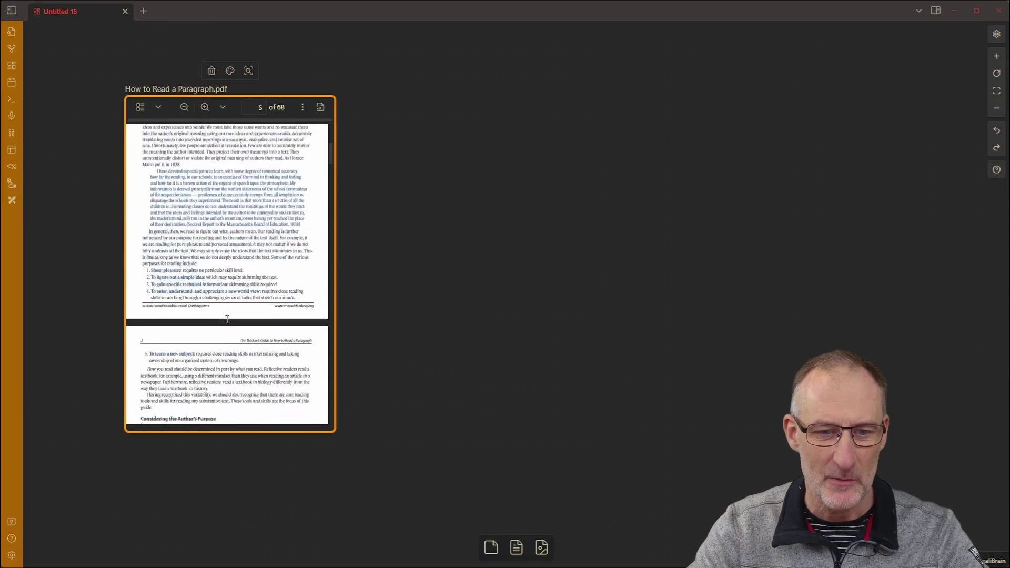
{"action": "scroll", "coordinate": [227, 319], "scroll_direction": "down", "scroll_amount": 8}
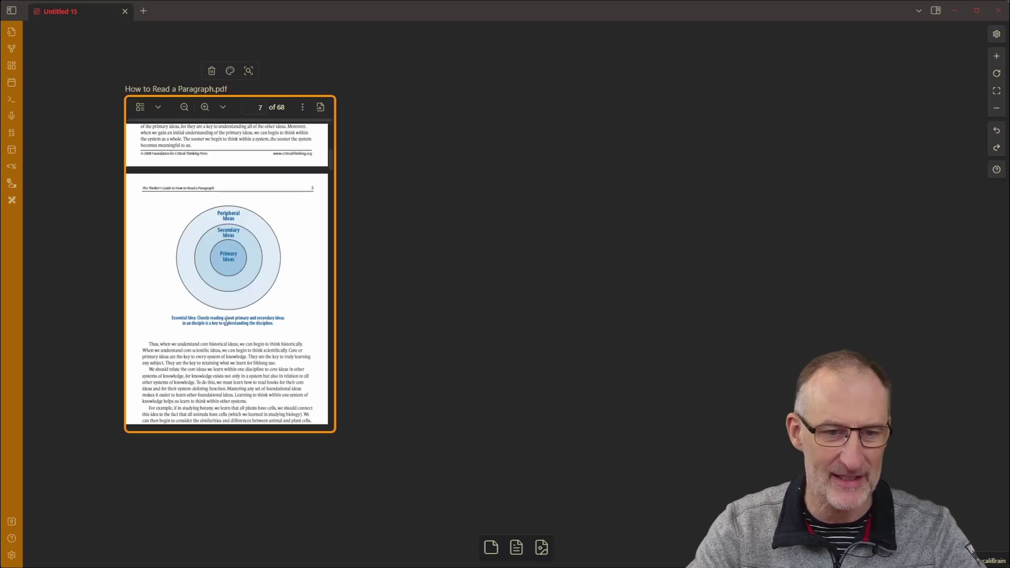
- Snip the concentric-circle diagram with Win+Shift+S and paste it onto the canvas
{"action": "key", "text": "super+shift+s"}
{"action": "left_click_drag", "start_coordinate": [164, 197], "coordinate": [292, 315]}
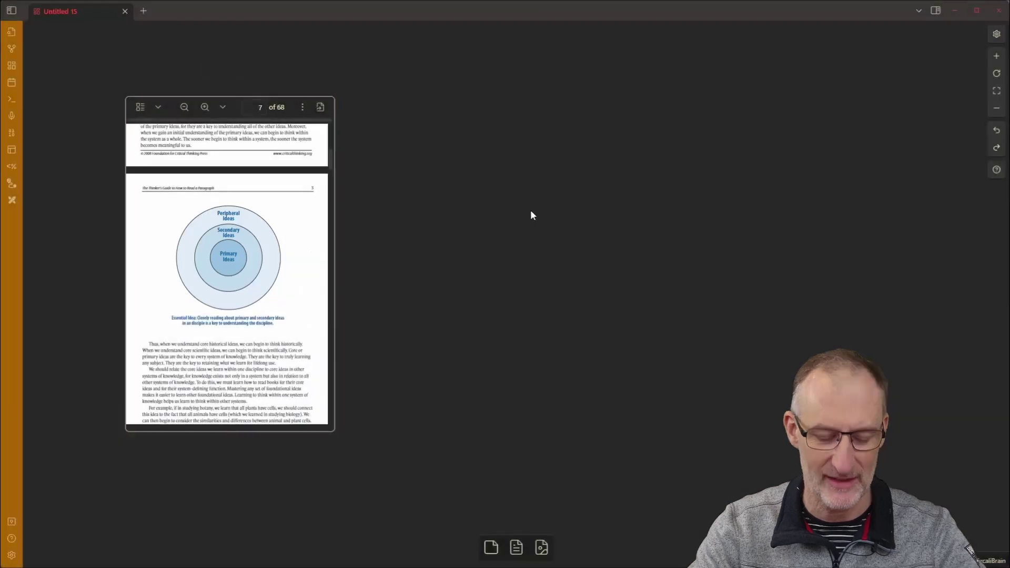
{"action": "key", "text": "ctrl+v"}
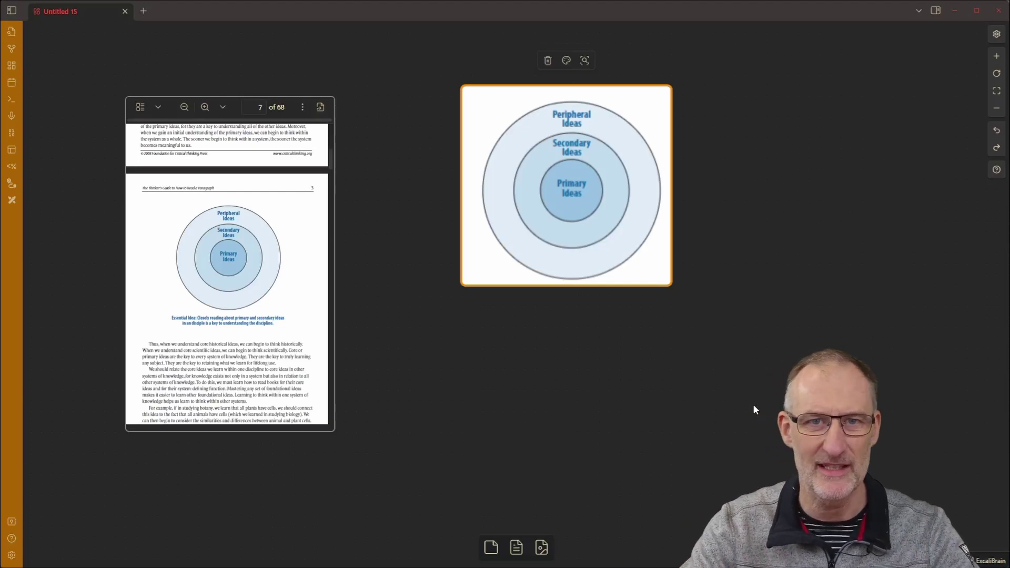
- Delete the pasted concentric-circles image from the canvas
{"action": "left_click", "coordinate": [675, 452]}
{"action": "left_click", "coordinate": [621, 283]}
{"action": "key", "text": "Delete"}
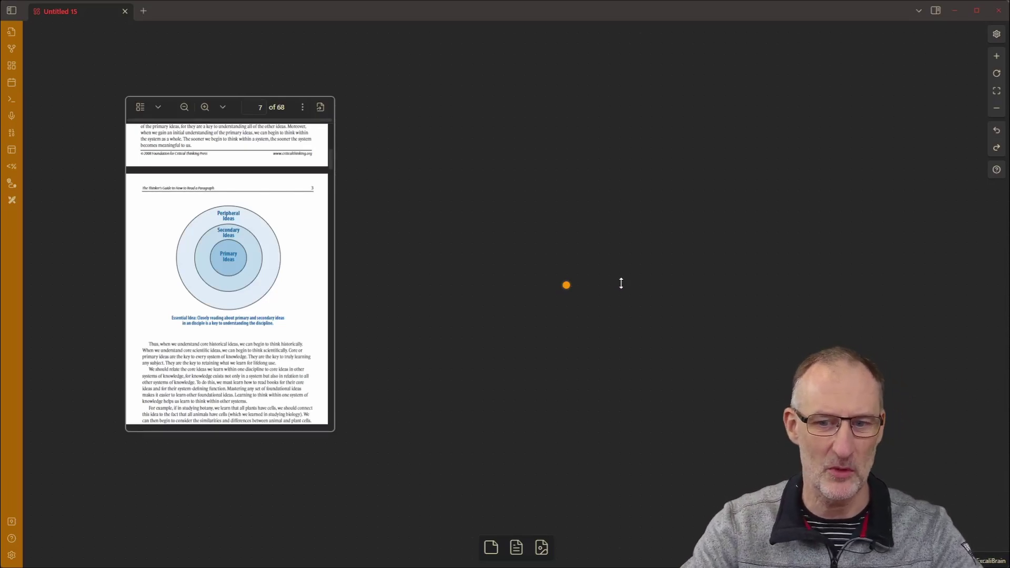
- Select the embedded PDF, settle its page on the diagram, and bring up the command palette
{"action": "left_click", "coordinate": [216, 267]}
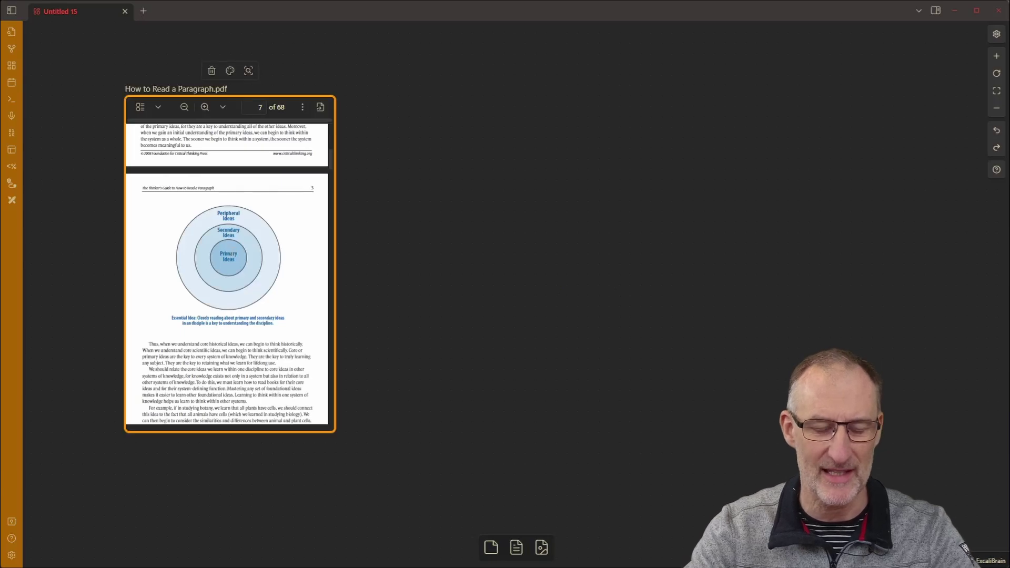
{"action": "scroll", "coordinate": [218, 209], "scroll_direction": "down", "scroll_amount": 1}
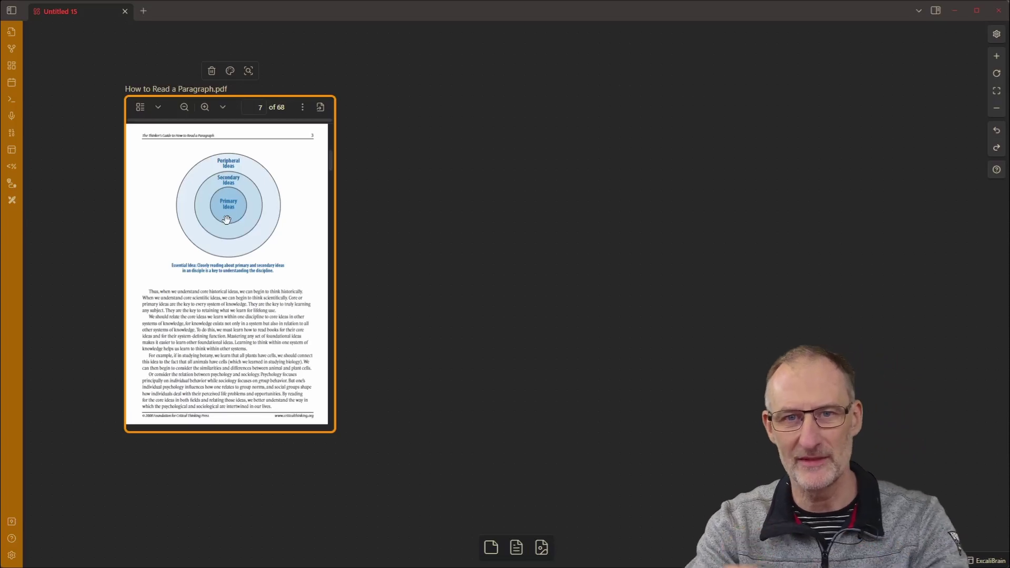
{"action": "scroll", "coordinate": [231, 226], "scroll_direction": "up", "scroll_amount": 1}
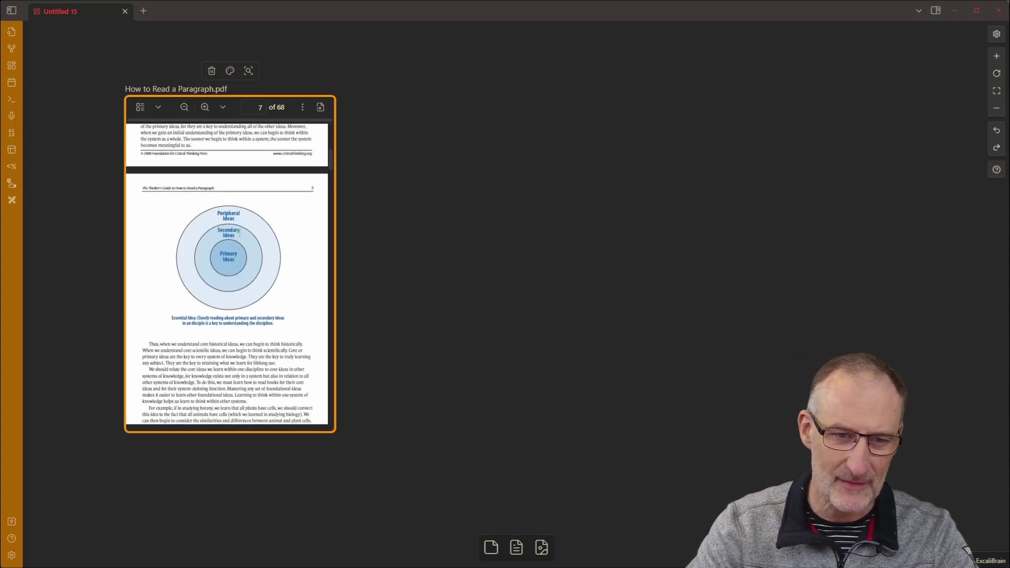
{"action": "scroll", "coordinate": [236, 232], "scroll_direction": "down", "scroll_amount": 1}
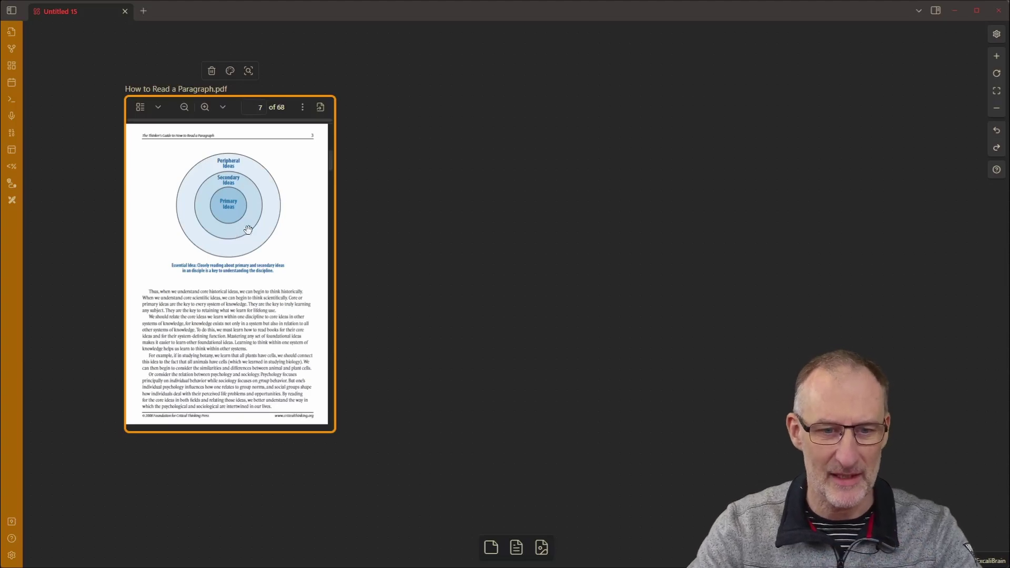
{"action": "scroll", "coordinate": [242, 226], "scroll_direction": "up", "scroll_amount": 1}
{"action": "scroll", "coordinate": [243, 225], "scroll_direction": "down", "scroll_amount": 1}
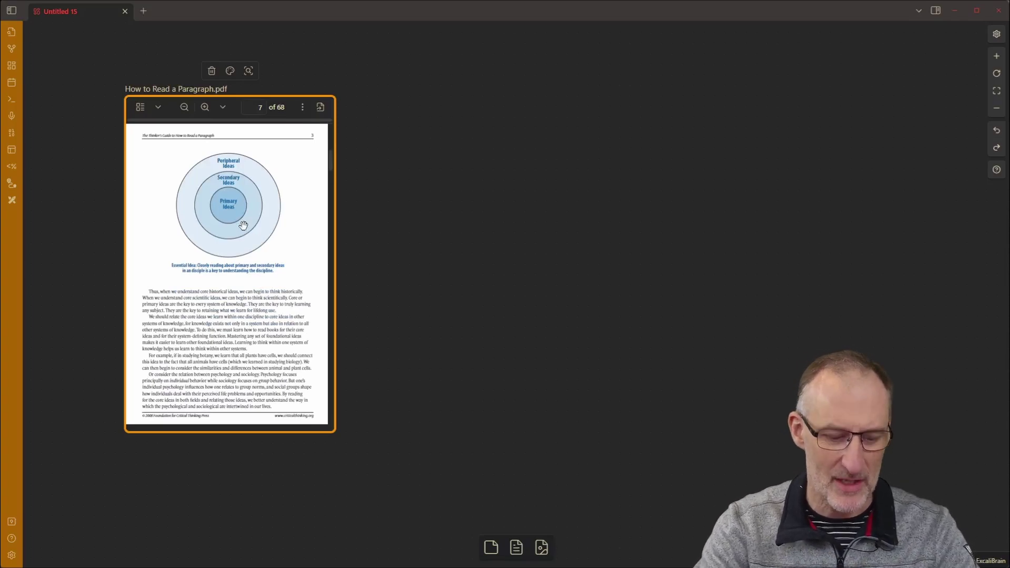
{"action": "key", "text": "ctrl+p"}
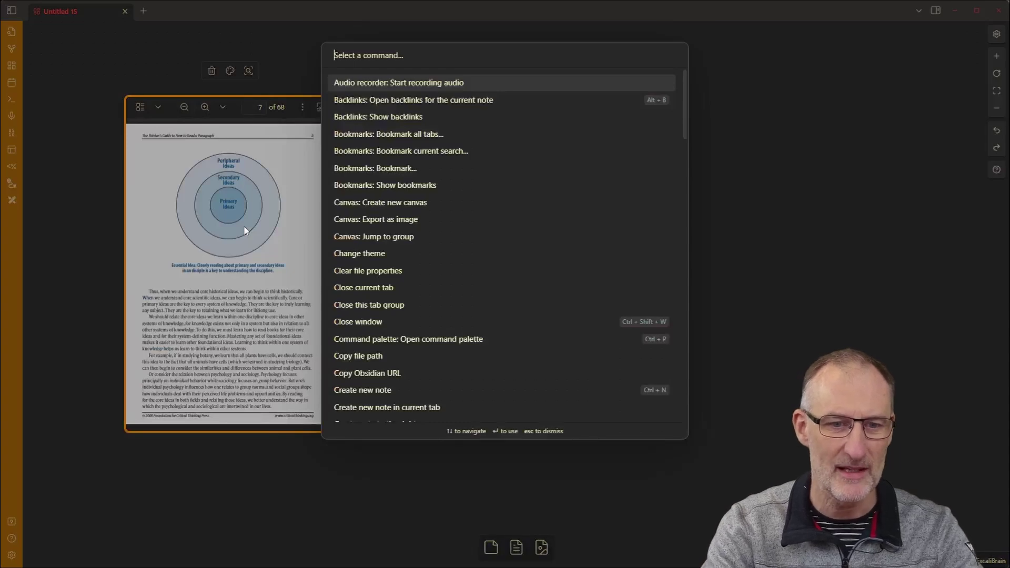
- Run 'Excalidraw: Crop and mask image' and trim all four frame edges to the circle diagram and caption
{"action": "type", "text": "crop"}
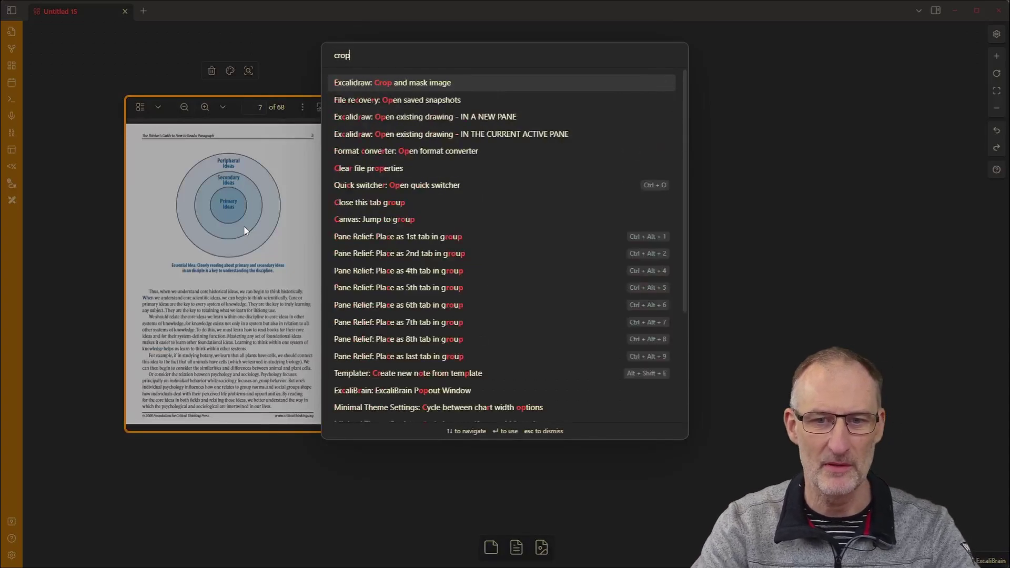
{"action": "key", "text": "Return"}
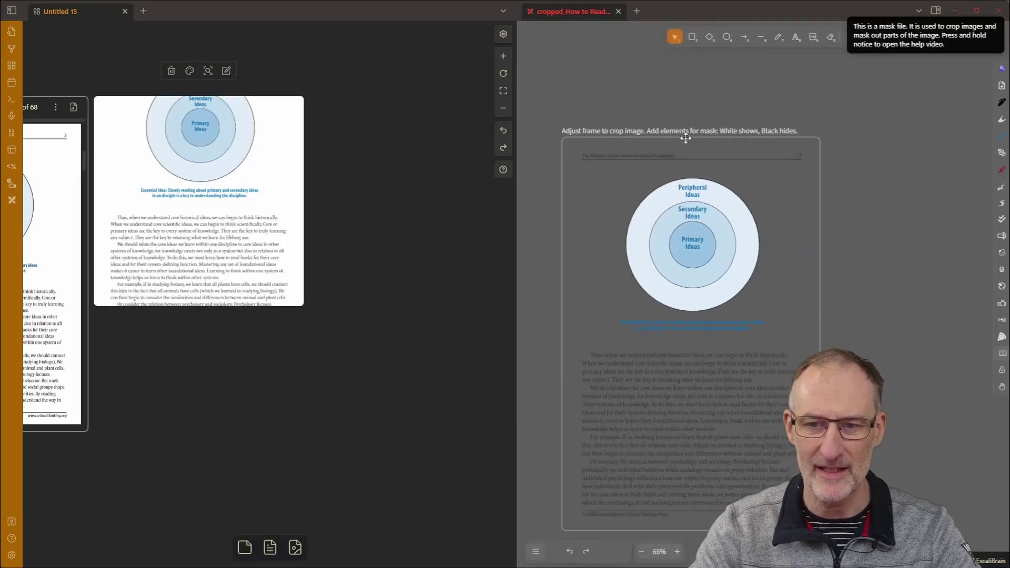
{"action": "left_click", "coordinate": [686, 138]}
{"action": "left_click_drag", "start_coordinate": [691, 138], "coordinate": [691, 172]}
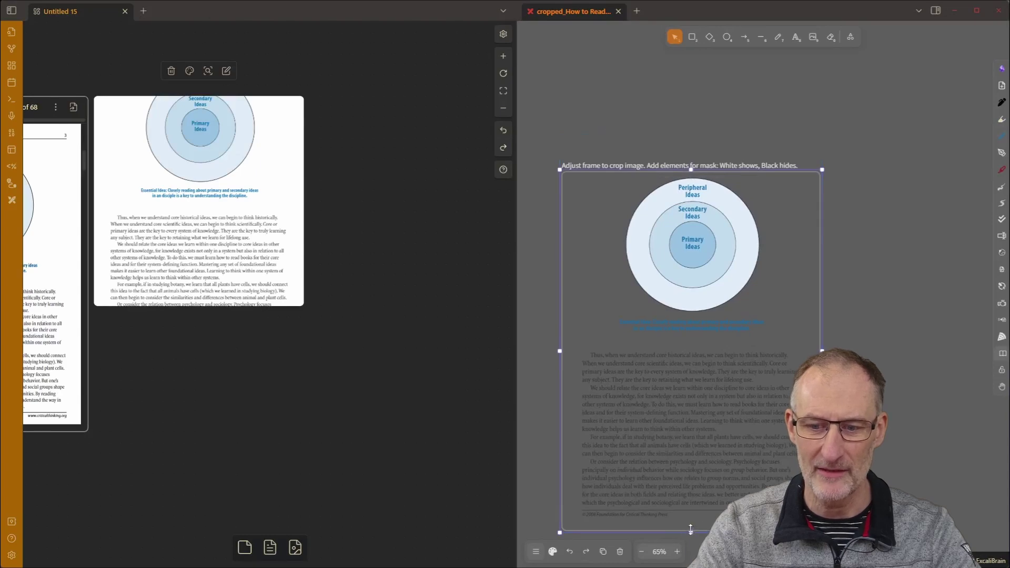
{"action": "left_click_drag", "start_coordinate": [689, 533], "coordinate": [690, 337]}
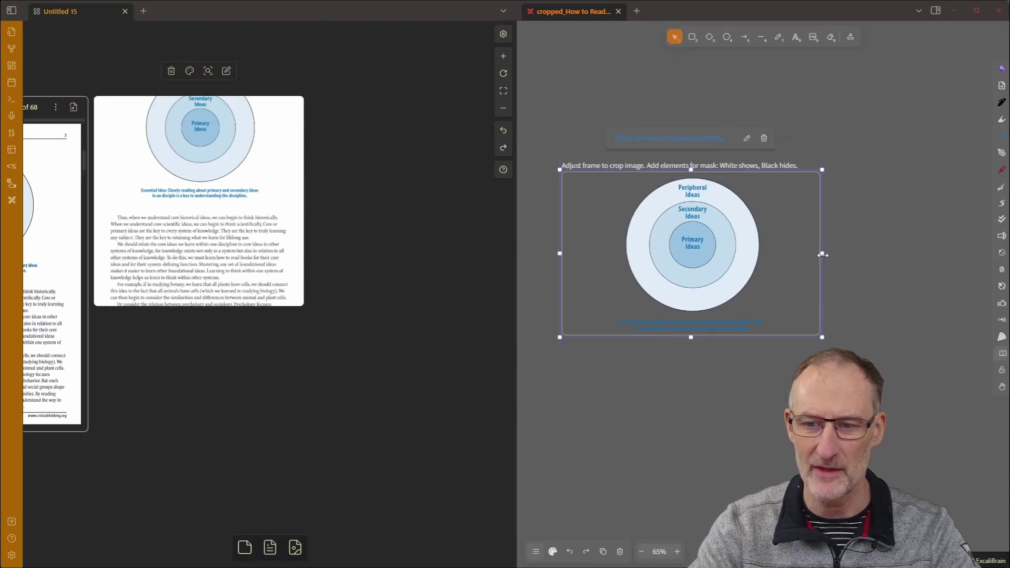
{"action": "left_click_drag", "start_coordinate": [822, 255], "coordinate": [777, 255]}
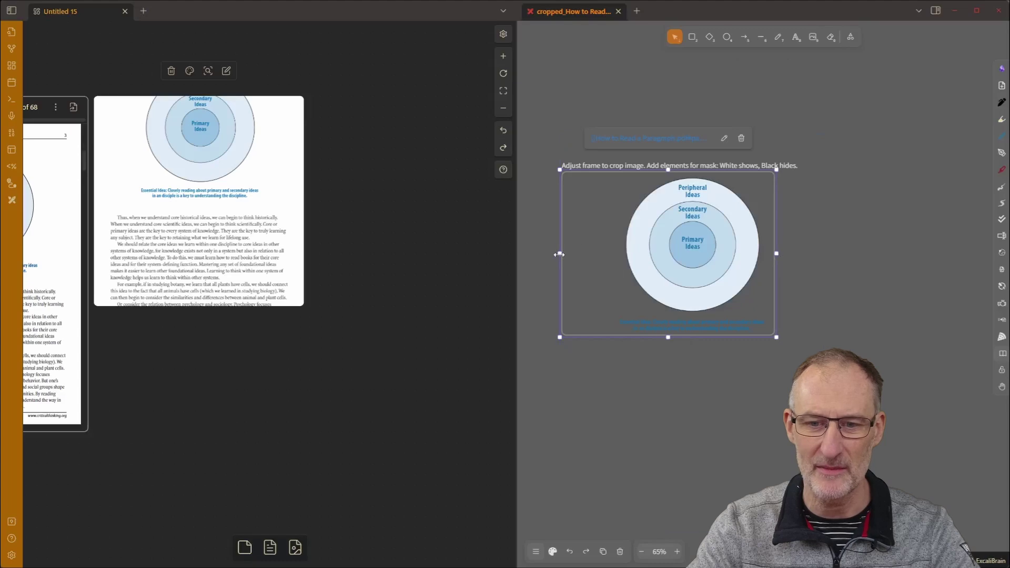
{"action": "left_click_drag", "start_coordinate": [560, 254], "coordinate": [612, 249]}
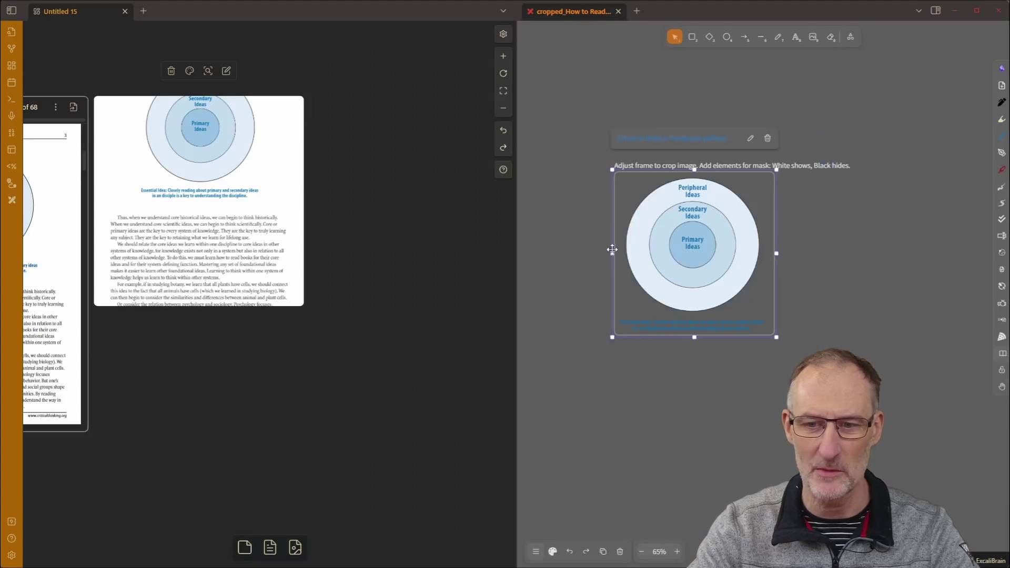
{"action": "left_click_drag", "start_coordinate": [219, 416], "coordinate": [405, 415]}
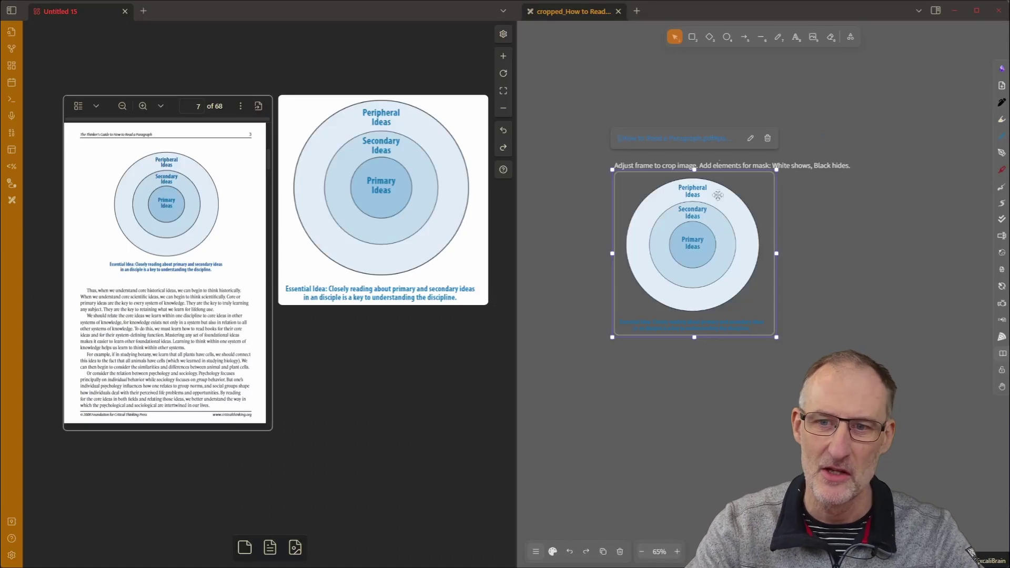
- Close the cropped_ tab, move the cropped diagram down and right, and show its links
{"action": "left_click", "coordinate": [619, 11]}
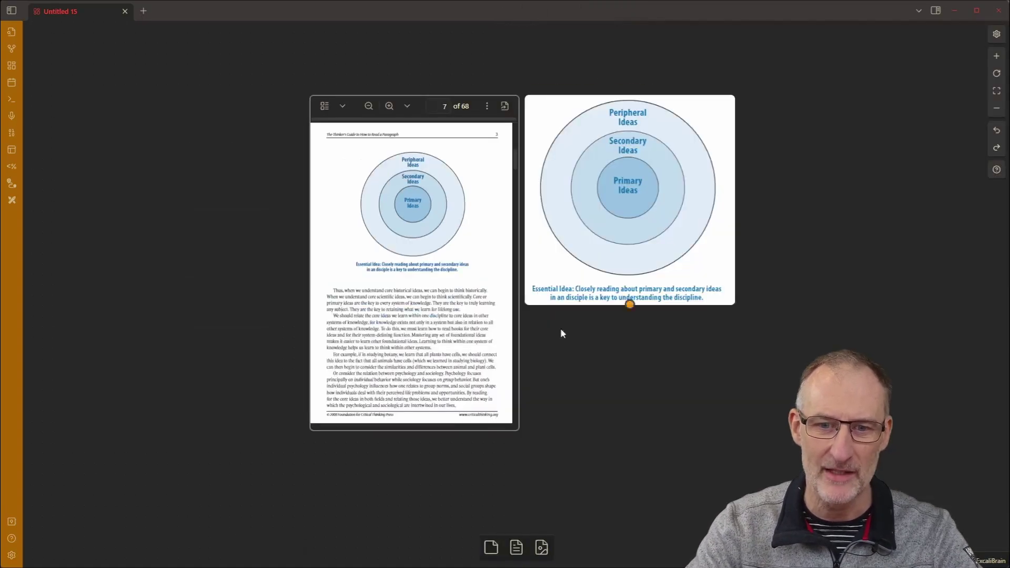
{"action": "left_click_drag", "start_coordinate": [624, 217], "coordinate": [651, 262]}
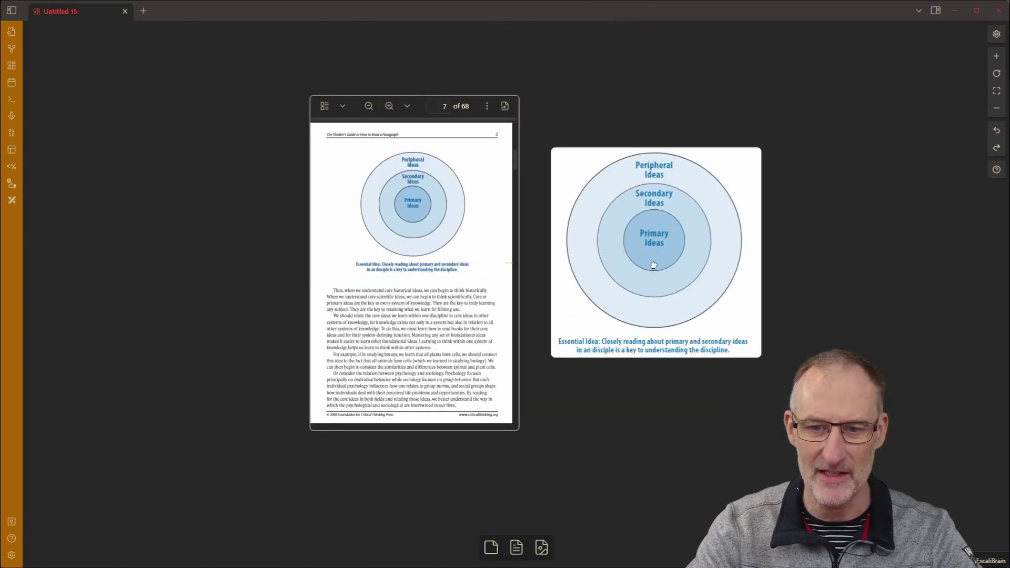
{"action": "left_click", "coordinate": [656, 225], "text": "ctrl"}
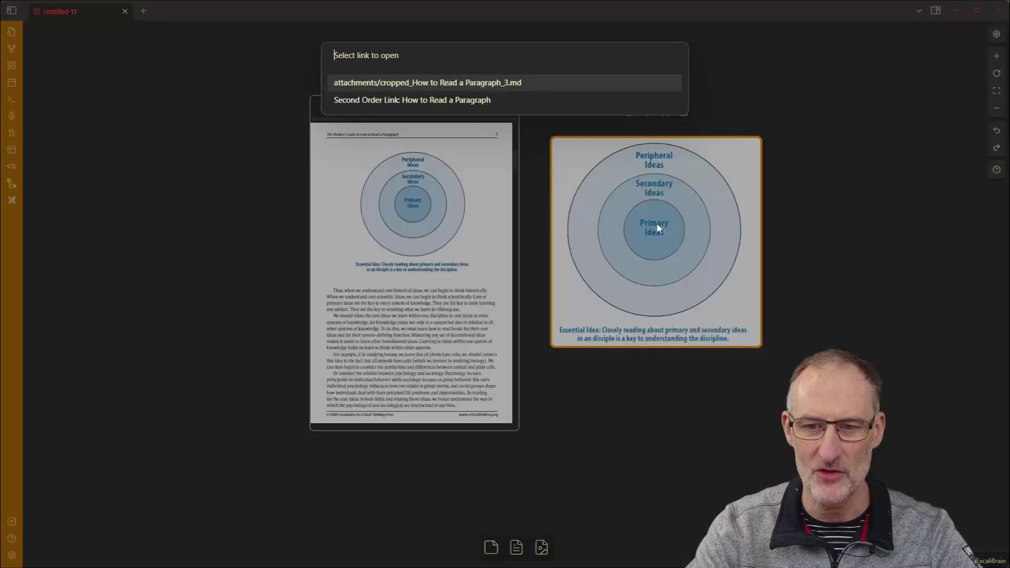
- Open 'Second Order Link: How to Read a Paragraph' at page 7, then return to Untitled 15
{"action": "left_click", "coordinate": [487, 101]}
{"action": "scroll", "coordinate": [586, 222], "scroll_direction": "up", "scroll_amount": 3}
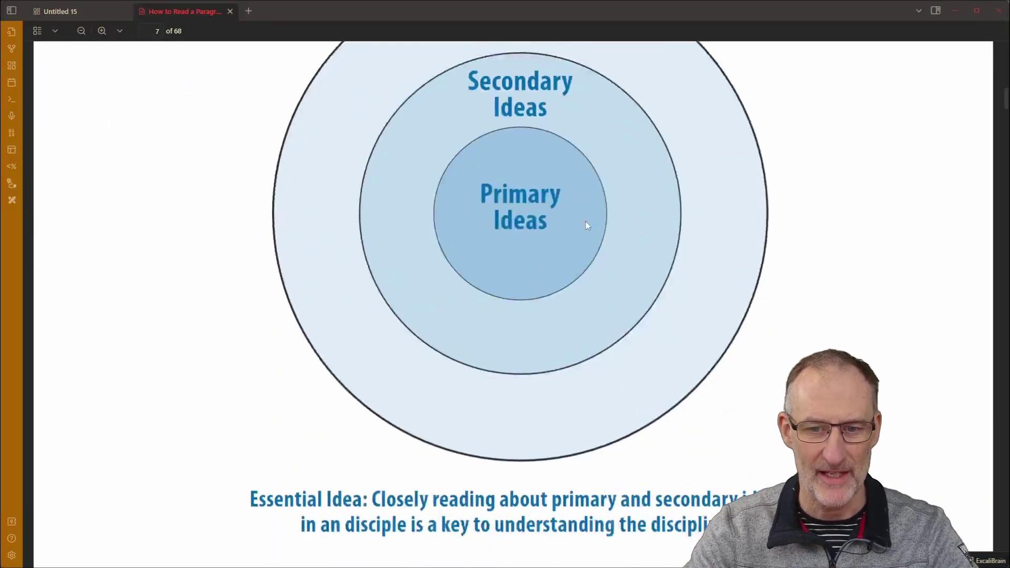
{"action": "scroll", "coordinate": [584, 232], "scroll_direction": "down", "scroll_amount": 5}
{"action": "scroll", "coordinate": [583, 233], "scroll_direction": "up", "scroll_amount": 6}
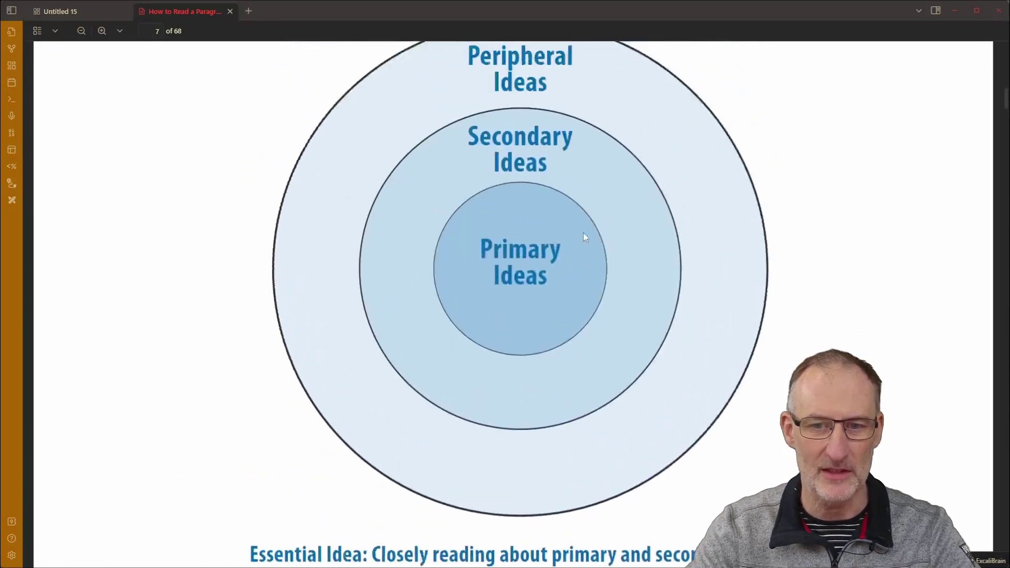
{"action": "scroll", "coordinate": [583, 236], "scroll_direction": "up", "scroll_amount": 2}
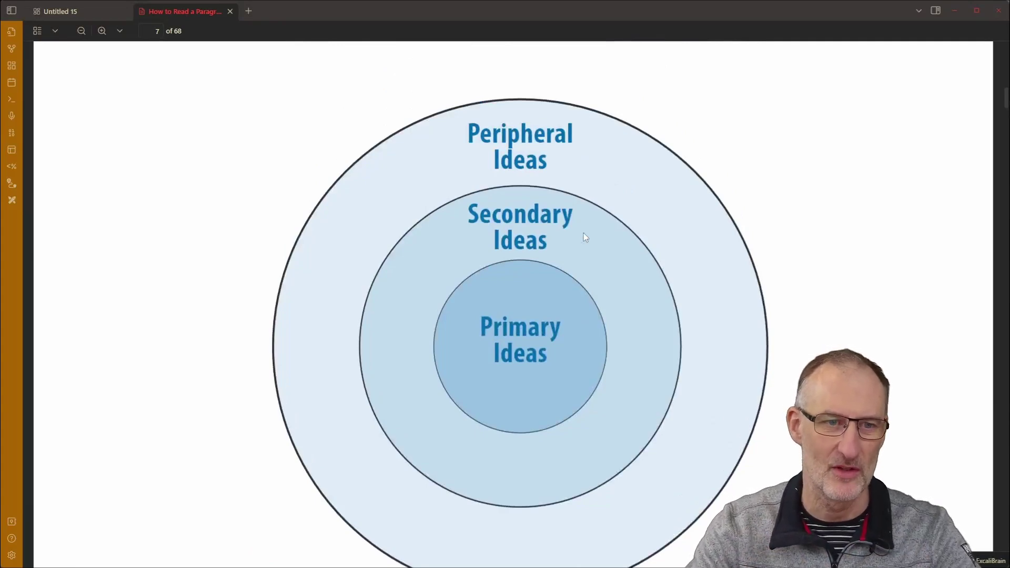
{"action": "left_click", "coordinate": [74, 11]}
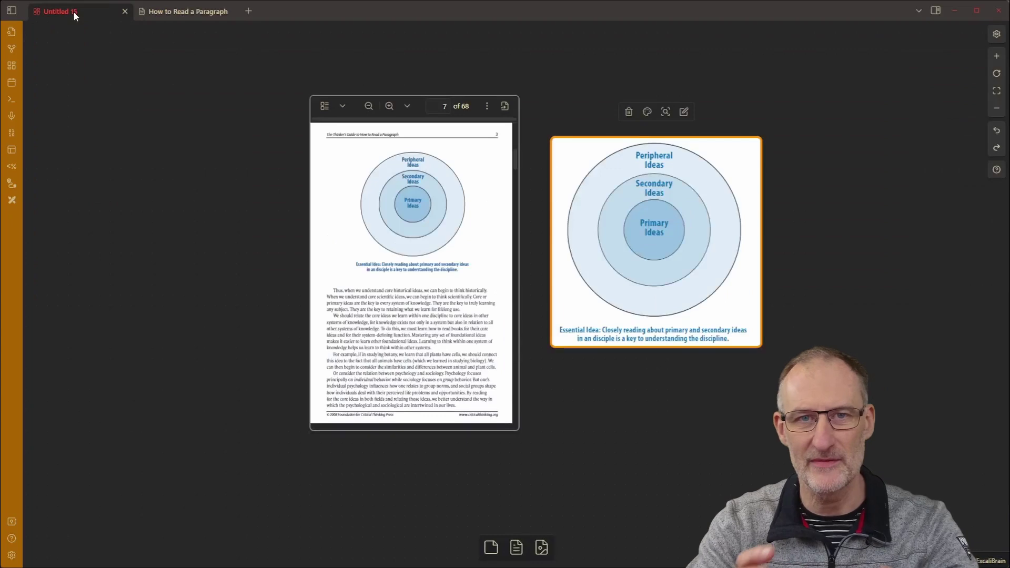
- Create a new empty note, Untitled 10, ready for typing in its body
{"action": "left_click", "coordinate": [11, 10]}
{"action": "left_click", "coordinate": [94, 32]}
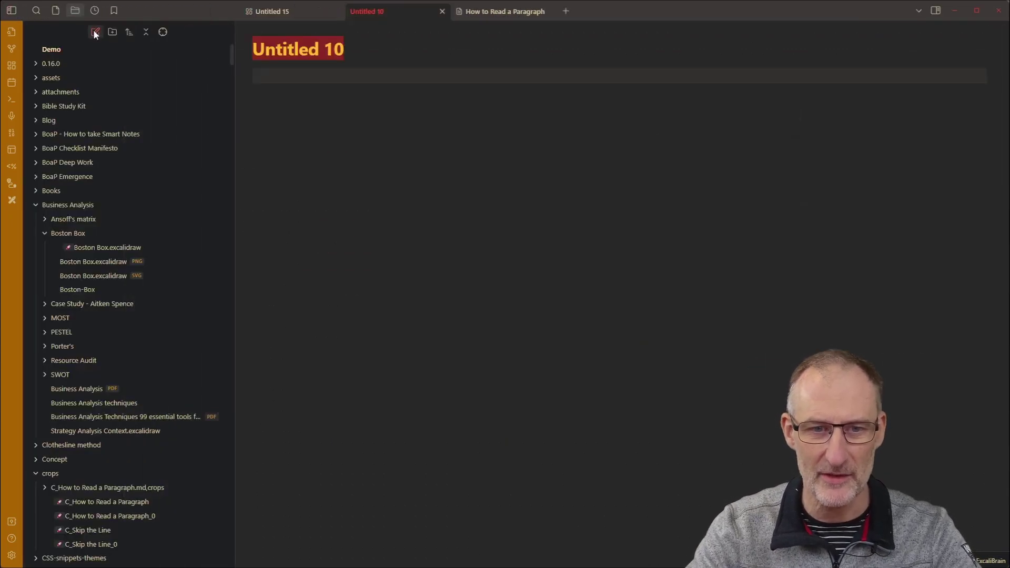
{"action": "left_click", "coordinate": [11, 10]}
{"action": "left_click", "coordinate": [104, 77]}
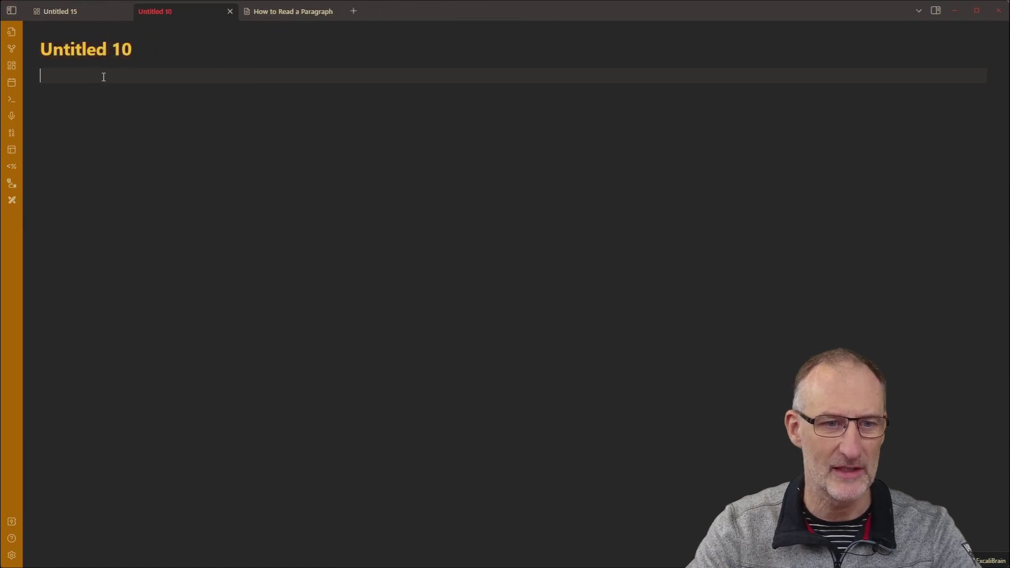
- Embed How to Read a Paragraph.pdf with ![[ and scroll to page 3's contents list
{"action": "type", "text": "![[how to"}
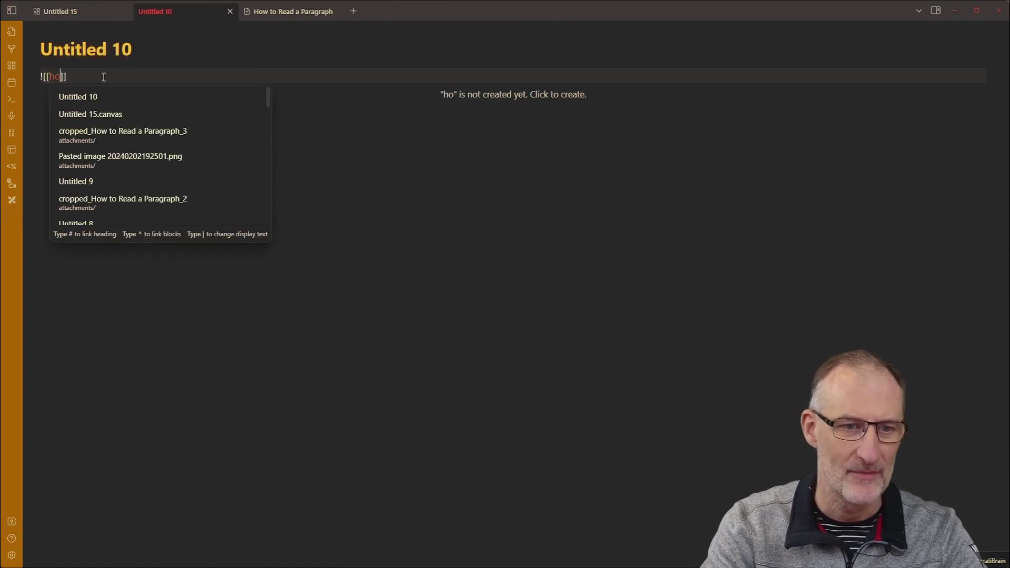
{"action": "type", "text": " read"}
{"action": "key", "text": "Return"}
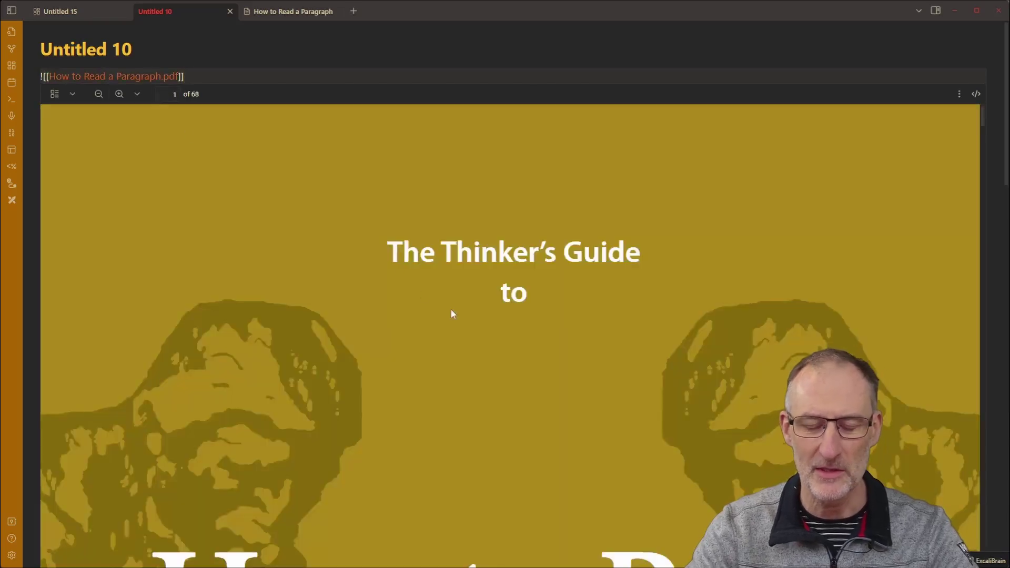
{"action": "scroll", "coordinate": [431, 342], "scroll_direction": "down", "scroll_amount": 15}
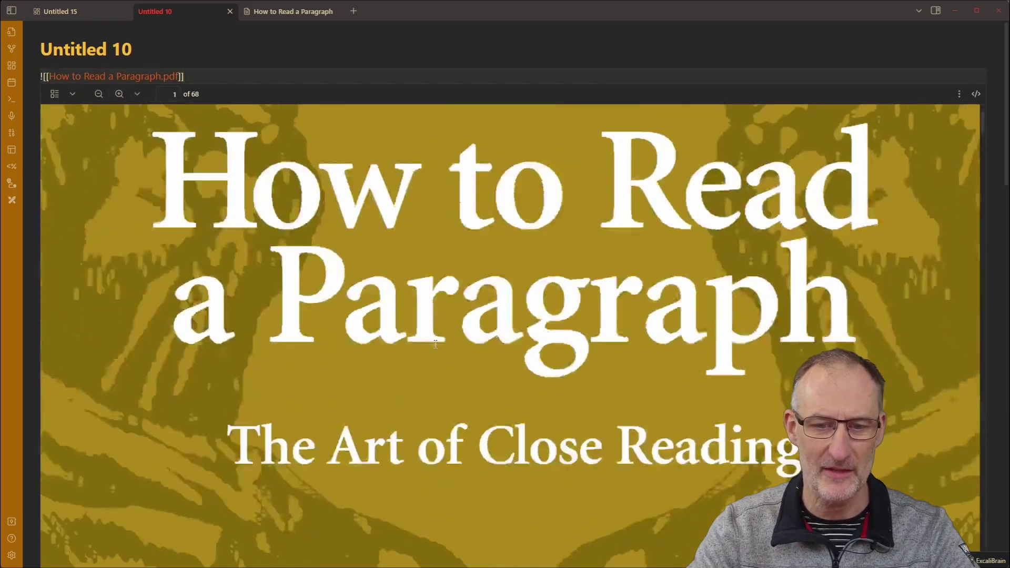
{"action": "scroll", "coordinate": [437, 351], "scroll_direction": "down", "scroll_amount": 5}
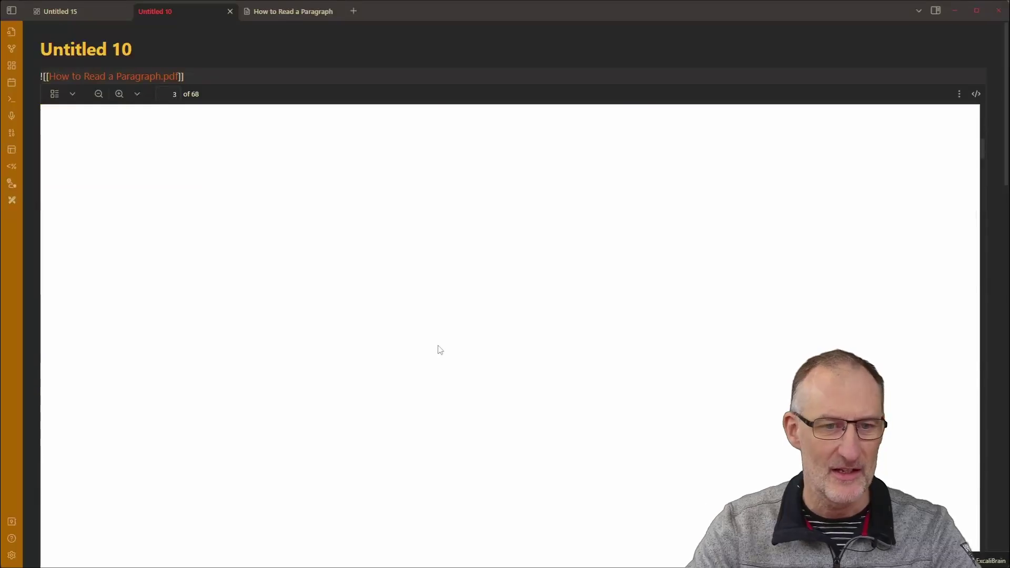
{"action": "scroll", "coordinate": [440, 350], "scroll_direction": "down", "scroll_amount": 5}
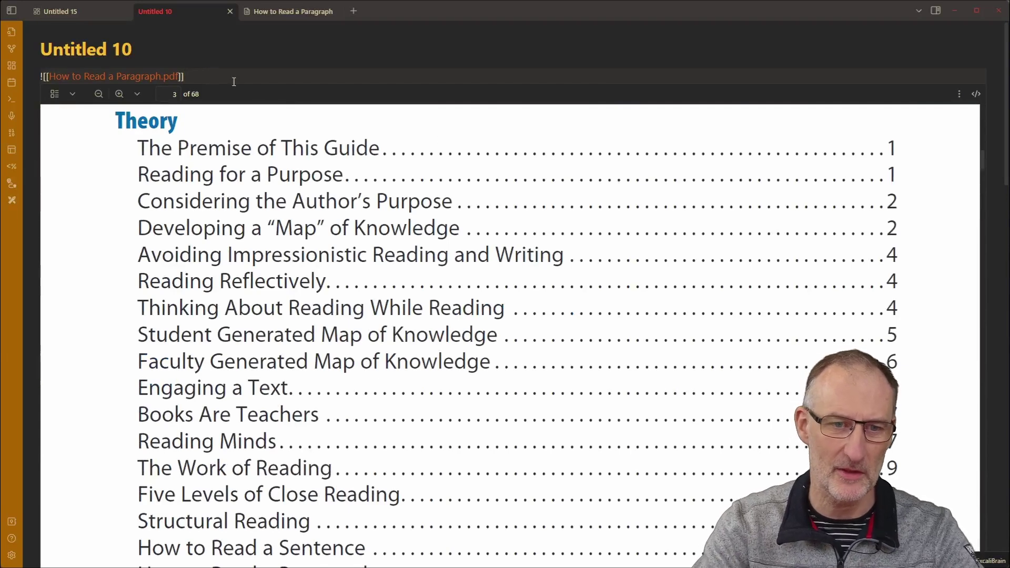
- Append #page=9 to the PDF embed link so it shows the Student-Generated Map of Knowledge
{"action": "type", "text": "#"}
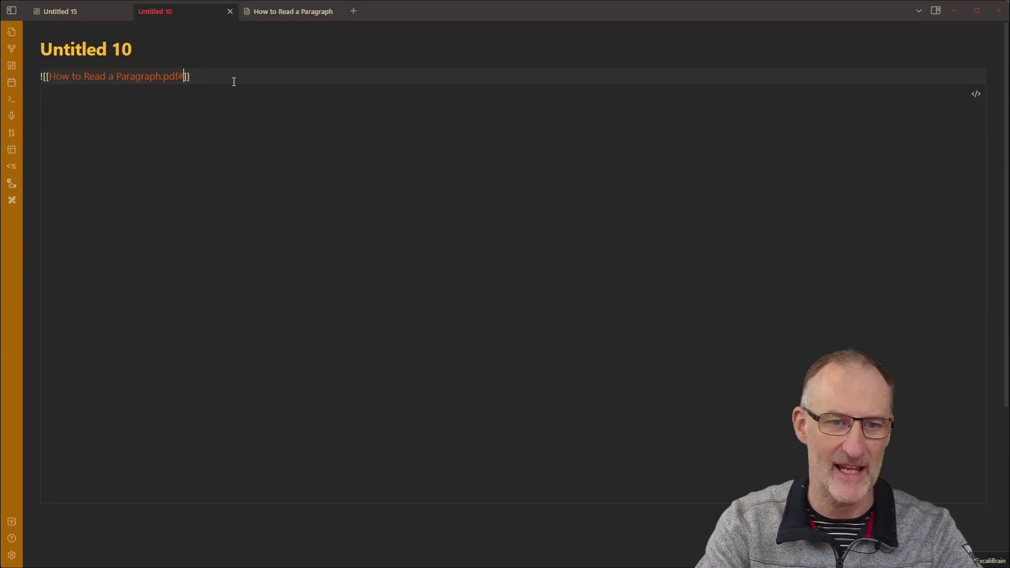
{"action": "type", "text": "page="}
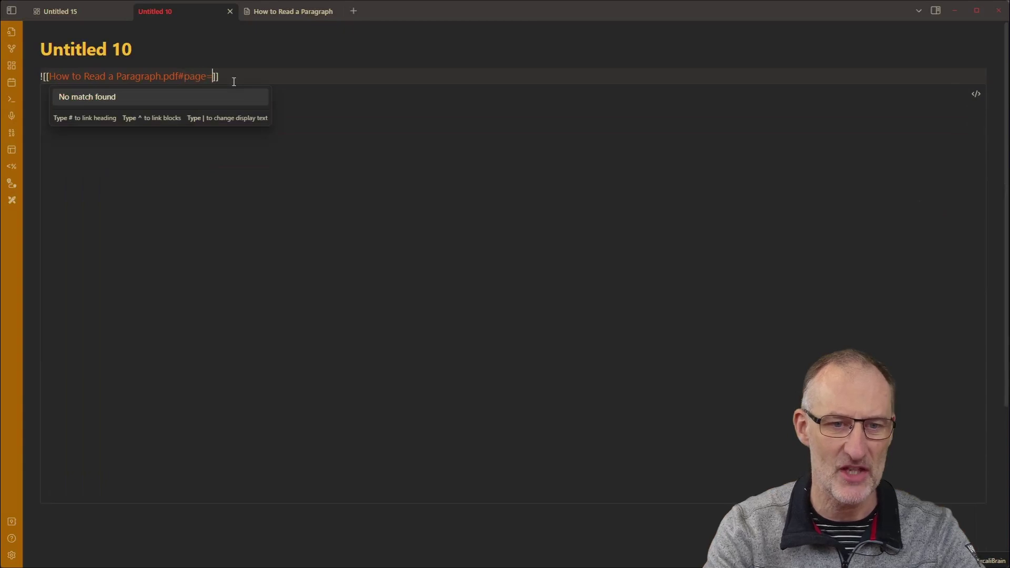
{"action": "type", "text": "9"}
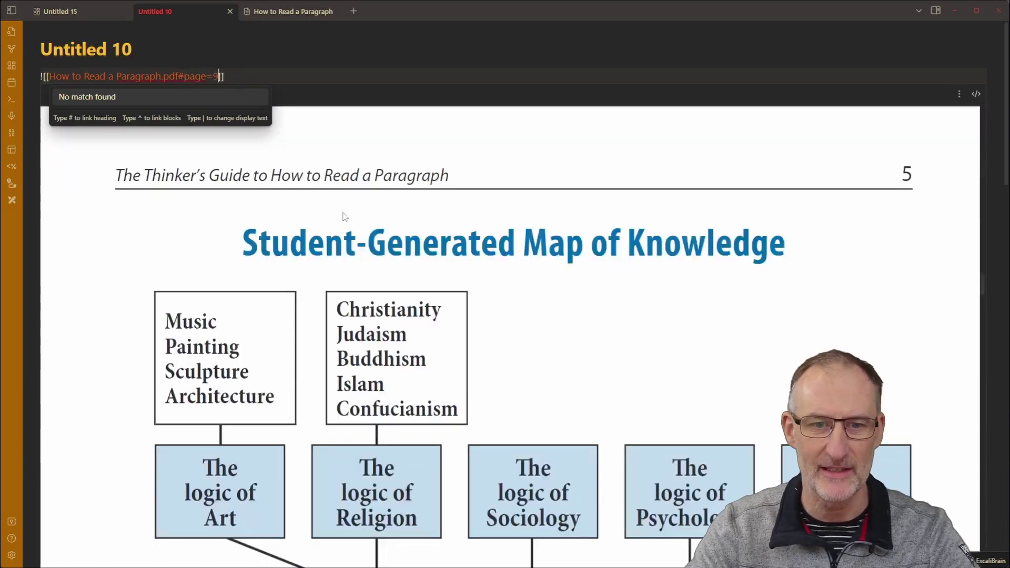
{"action": "key", "text": "Escape"}
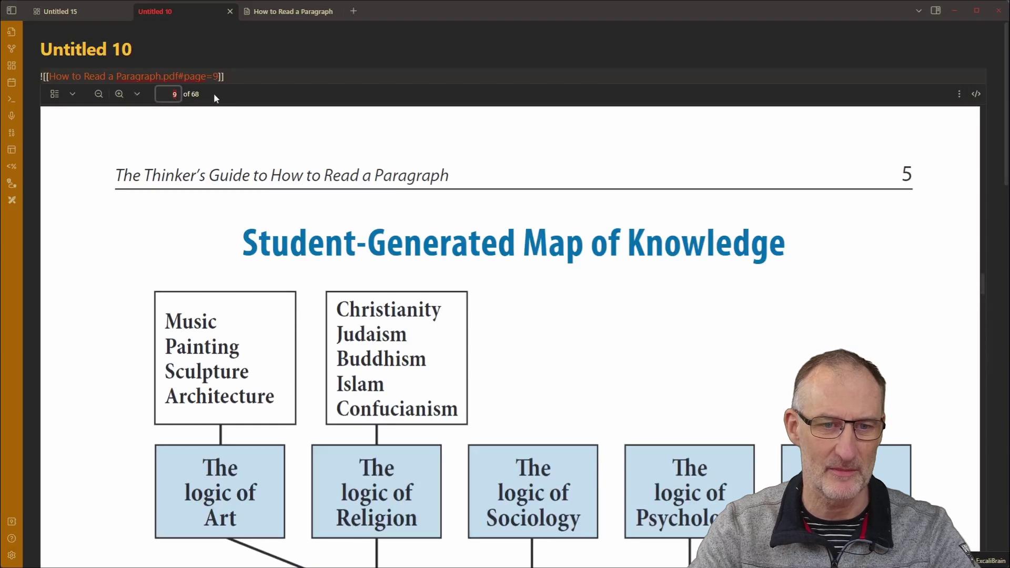
{"action": "left_click_drag", "start_coordinate": [273, 76], "coordinate": [80, 77]}
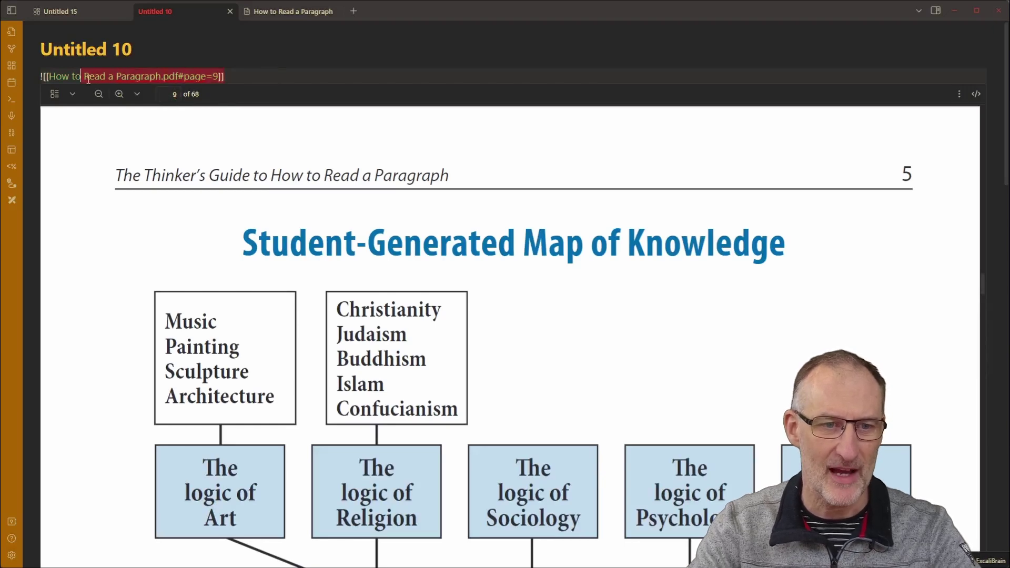
{"action": "left_click", "coordinate": [239, 79]}
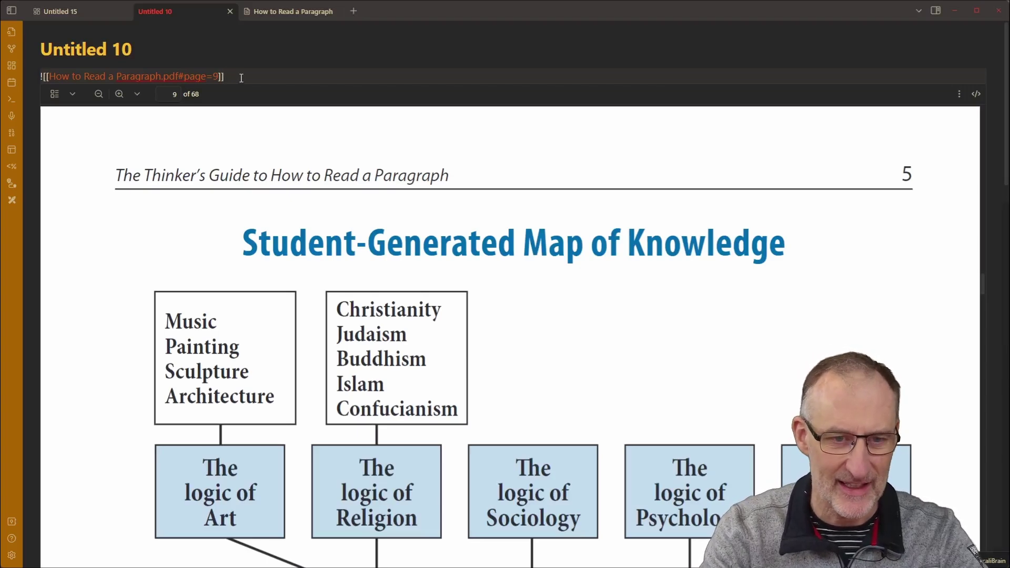
- Crop page 9 with 'Excalidraw: Crop and mask image', trimming the frame's bottom and top edges
{"action": "key", "text": "ctrl+p"}
{"action": "type", "text": "crop"}
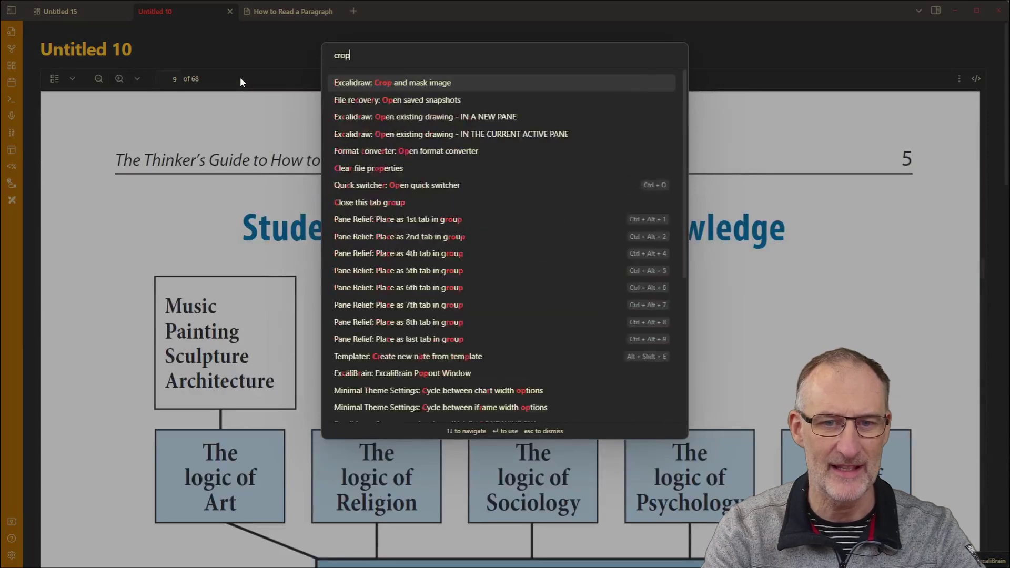
{"action": "key", "text": "Return"}
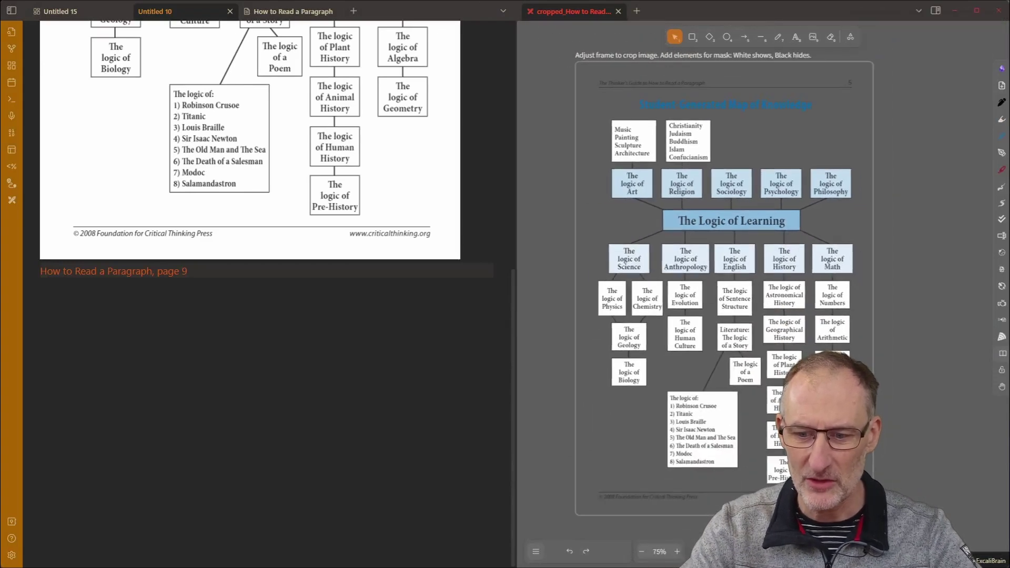
{"action": "left_click_drag", "start_coordinate": [728, 516], "coordinate": [728, 490]}
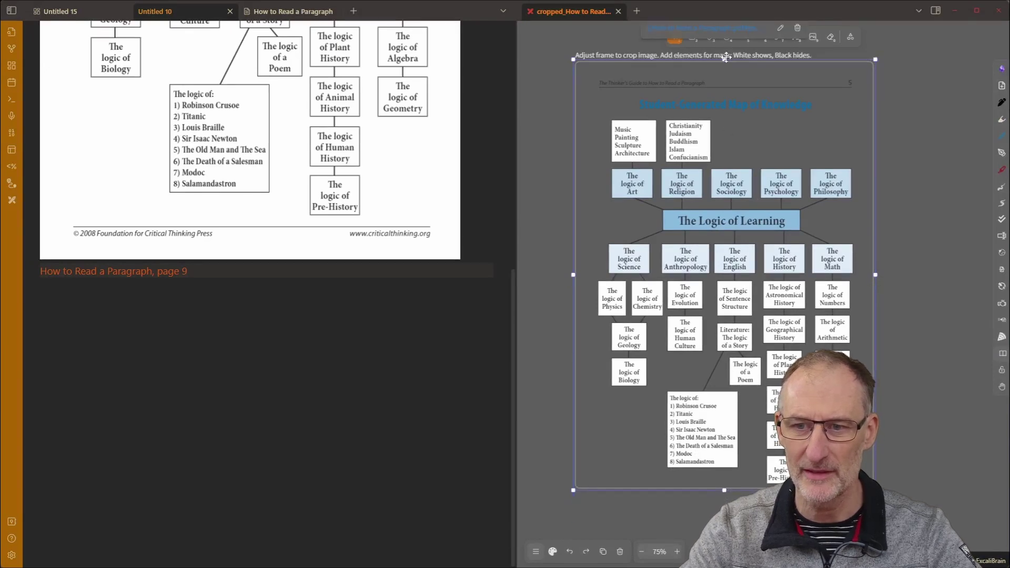
{"action": "left_click_drag", "start_coordinate": [726, 61], "coordinate": [724, 93]}
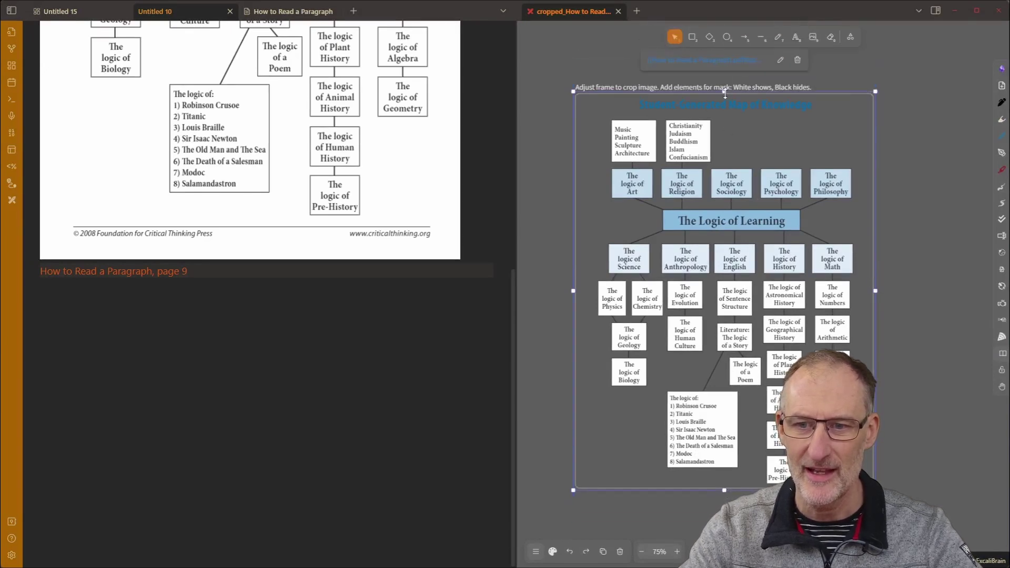
- Return to Untitled 10 and view the cropped knowledge-map embed
{"action": "left_click", "coordinate": [443, 383]}
{"action": "scroll", "coordinate": [263, 369], "scroll_direction": "up", "scroll_amount": 5}
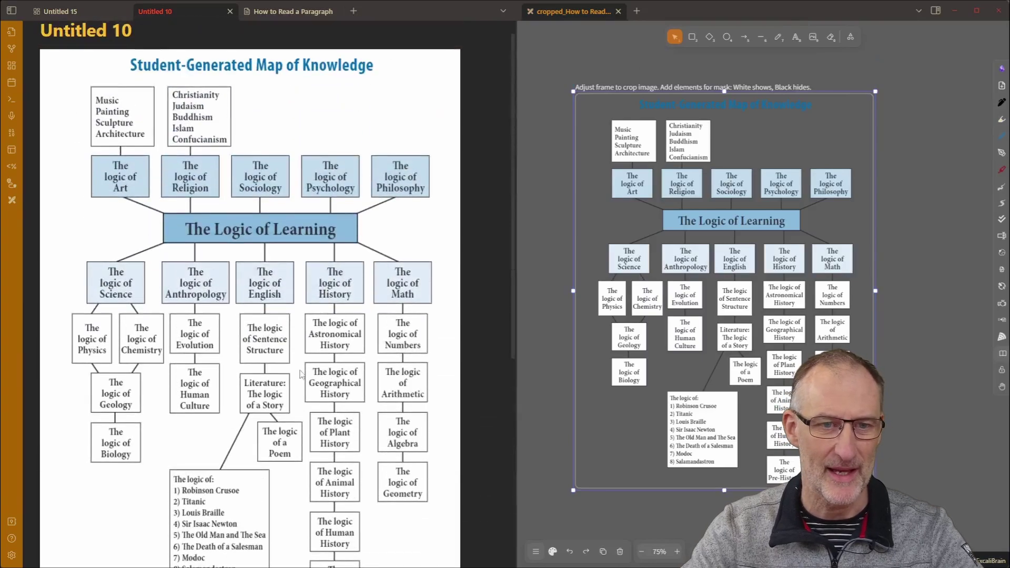
{"action": "scroll", "coordinate": [258, 141], "scroll_direction": "down", "scroll_amount": 5}
{"action": "scroll", "coordinate": [261, 74], "scroll_direction": "up", "scroll_amount": 4}
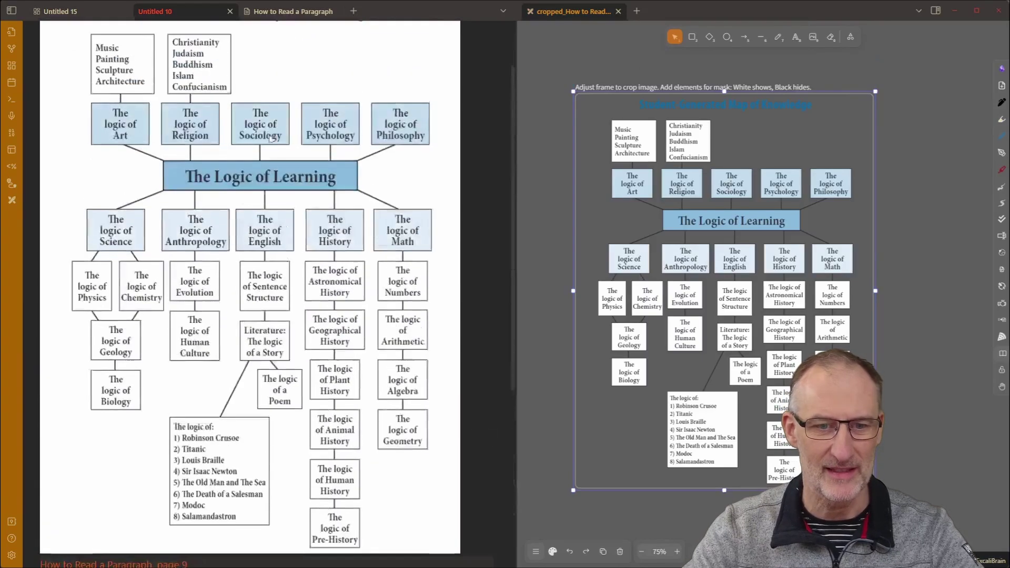
{"action": "scroll", "coordinate": [258, 74], "scroll_direction": "up", "scroll_amount": 1}
{"action": "scroll", "coordinate": [214, 158], "scroll_direction": "down", "scroll_amount": 5}
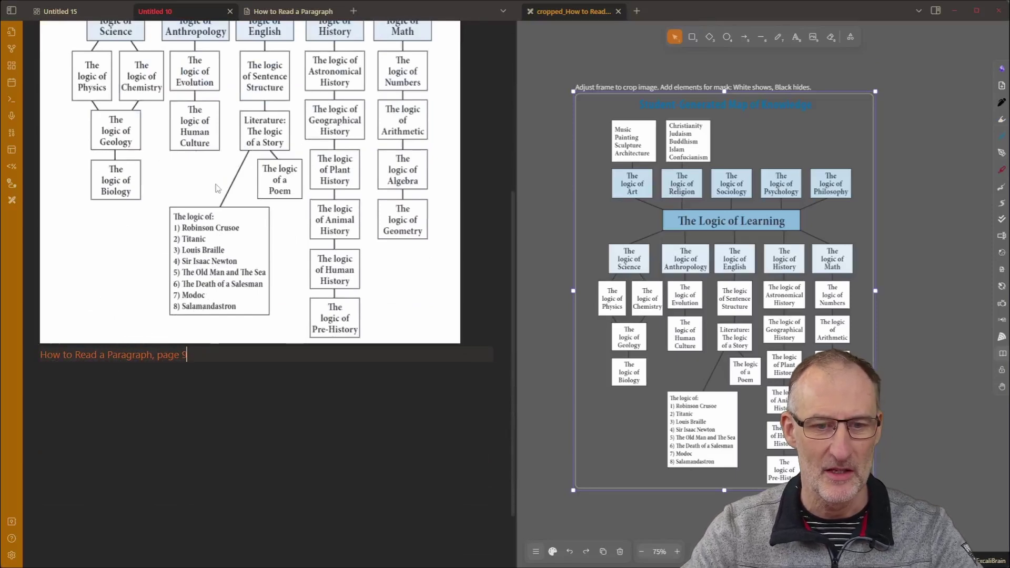
- Dismiss the embedded map's link list and close the cropped_How to Read editor tab
{"action": "left_click", "coordinate": [225, 182]}
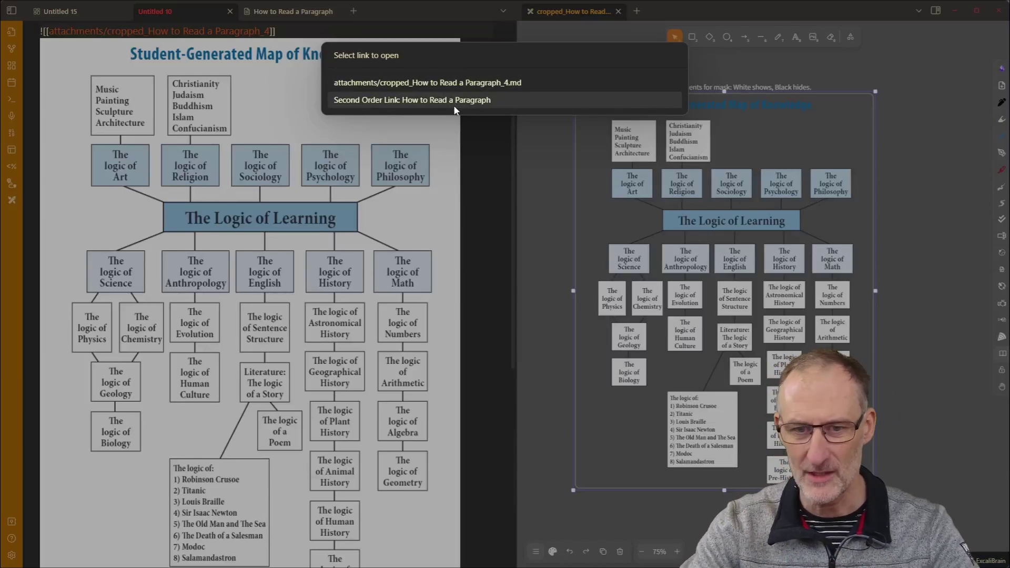
{"action": "left_click", "coordinate": [501, 159]}
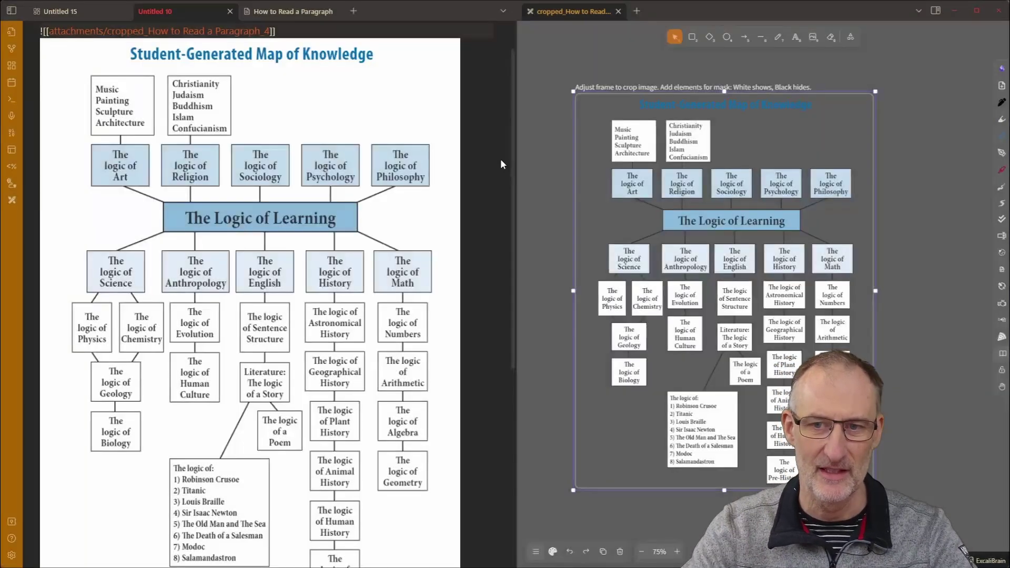
{"action": "left_click", "coordinate": [619, 12]}
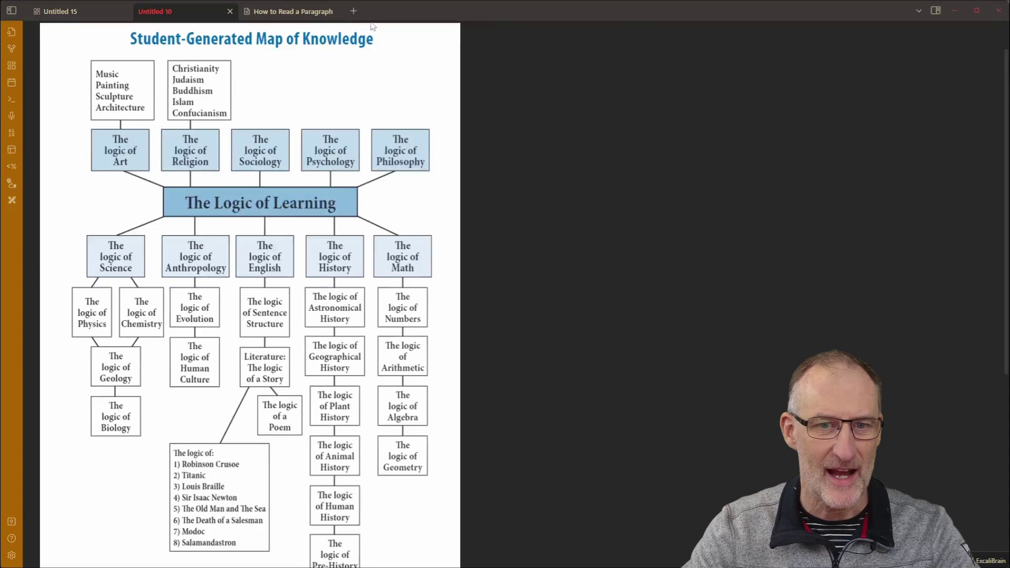
- In the How to Read a Paragraph PDF, copy a link to page 10's diagram credit caption
{"action": "left_click", "coordinate": [301, 13]}
{"action": "scroll", "coordinate": [422, 257], "scroll_direction": "down", "scroll_amount": 5}
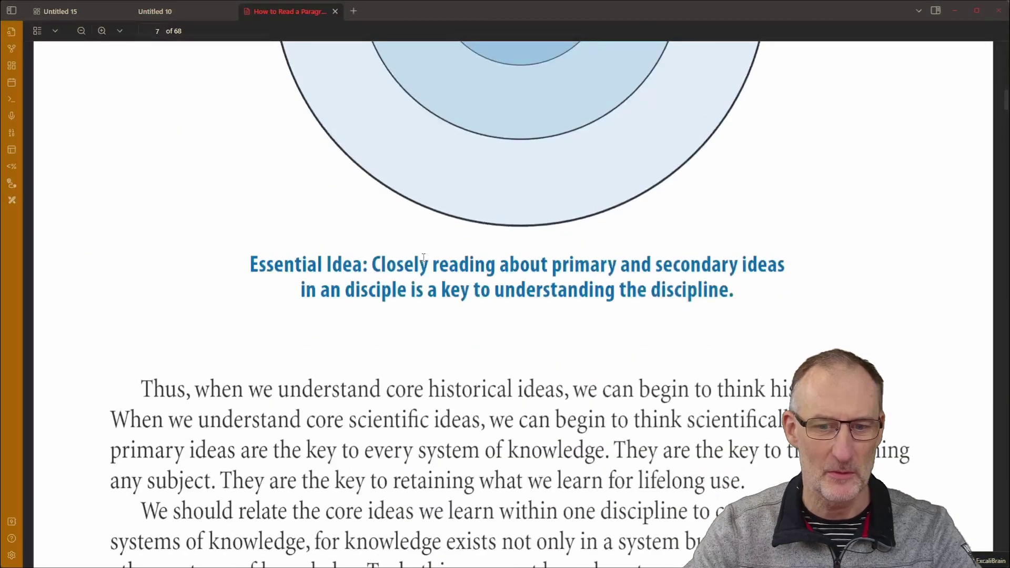
{"action": "scroll", "coordinate": [424, 258], "scroll_direction": "down", "scroll_amount": 6}
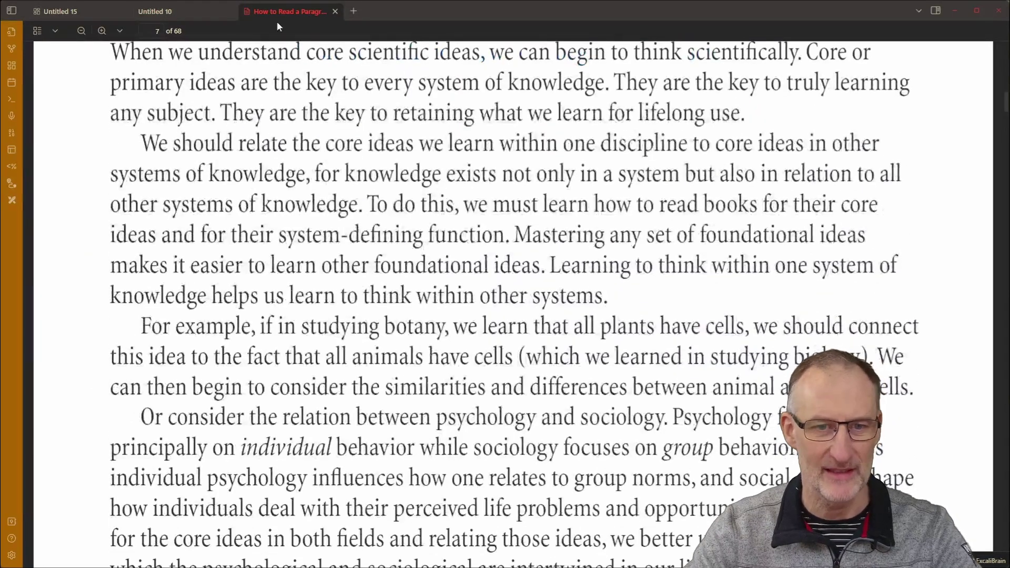
{"action": "scroll", "coordinate": [505, 303], "scroll_direction": "down", "scroll_amount": 10}
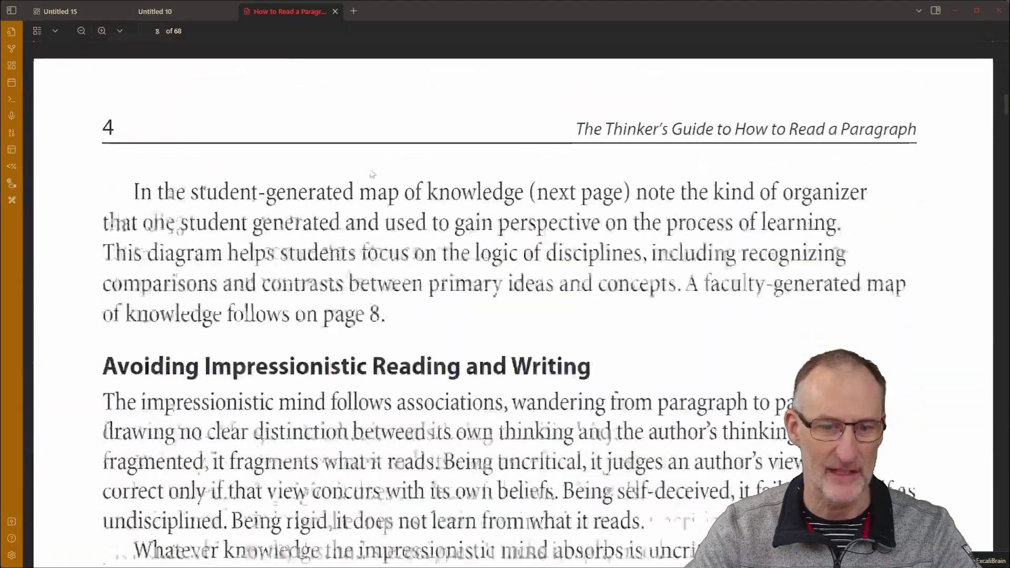
{"action": "scroll", "coordinate": [505, 303], "scroll_direction": "down", "scroll_amount": 15}
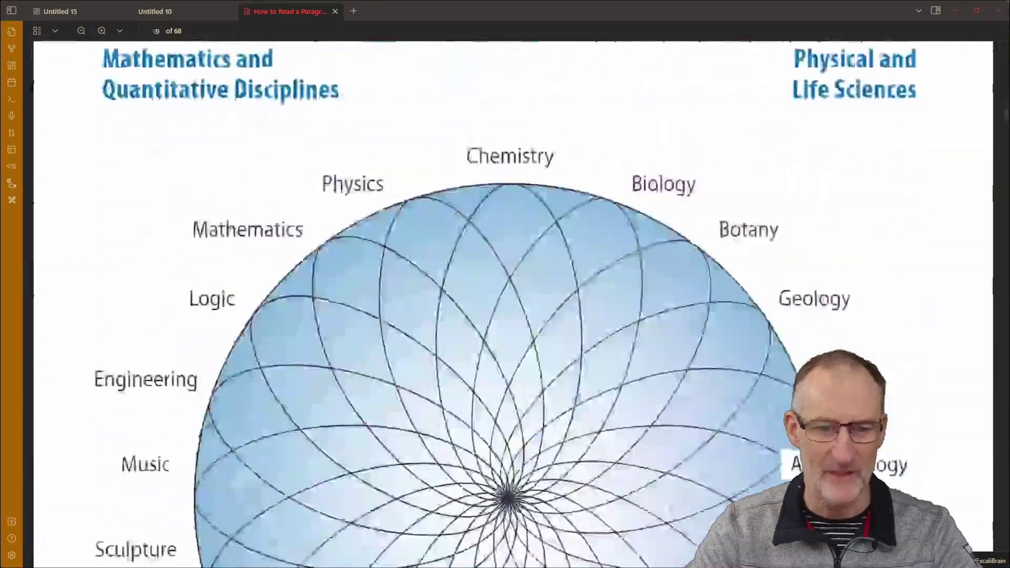
{"action": "scroll", "coordinate": [505, 303], "scroll_direction": "down", "scroll_amount": 1}
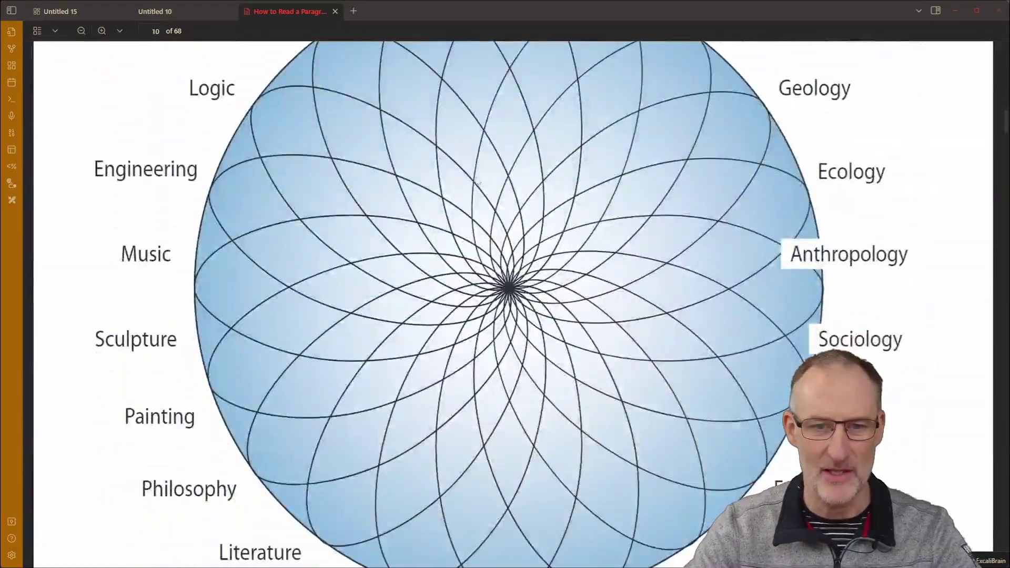
{"action": "scroll", "coordinate": [505, 303], "scroll_direction": "down", "scroll_amount": 3}
{"action": "scroll", "coordinate": [333, 304], "scroll_direction": "down", "scroll_amount": 2}
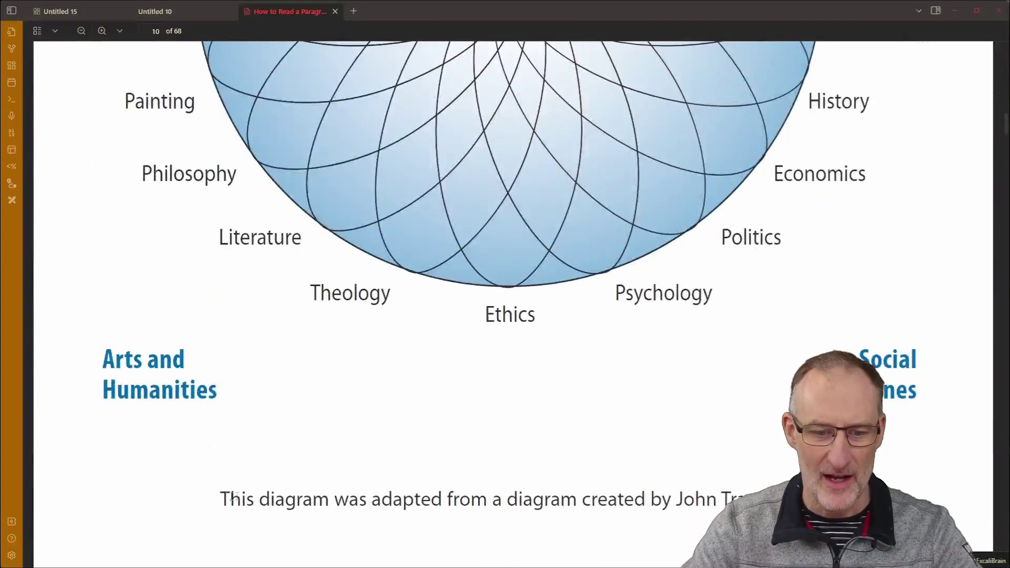
{"action": "left_click_drag", "start_coordinate": [221, 500], "coordinate": [740, 492]}
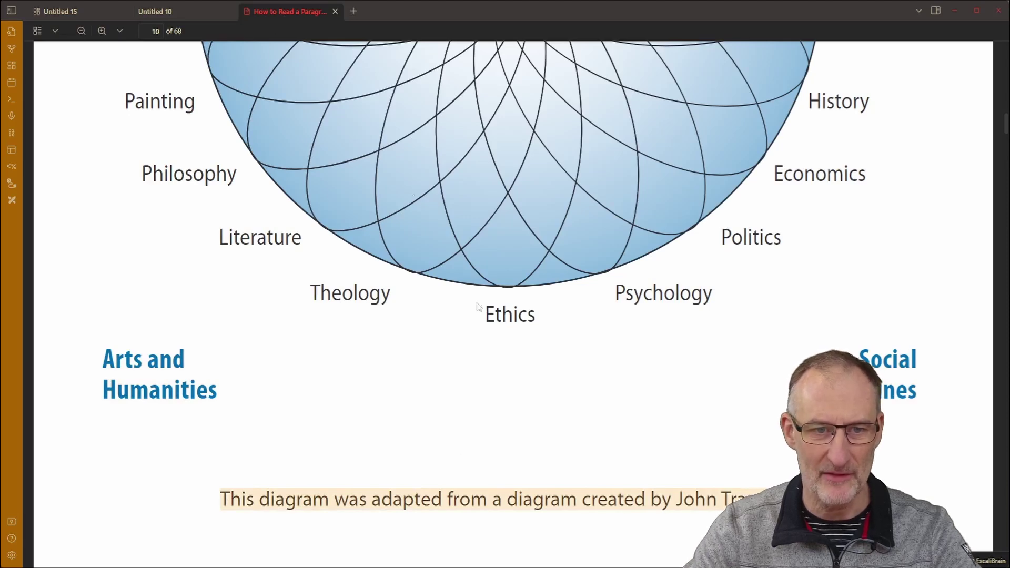
{"action": "right_click", "coordinate": [554, 503]}
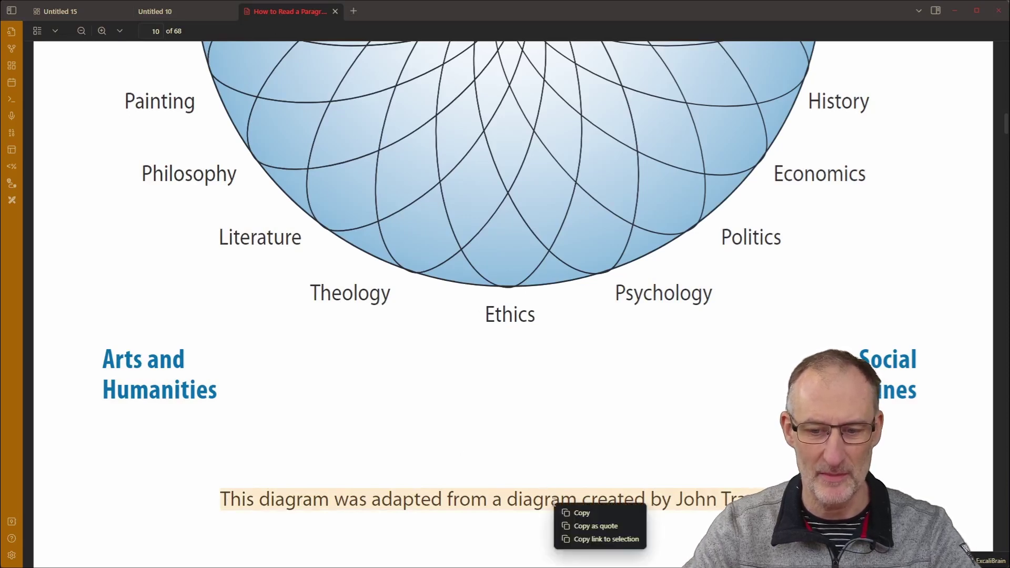
{"action": "left_click", "coordinate": [632, 540]}
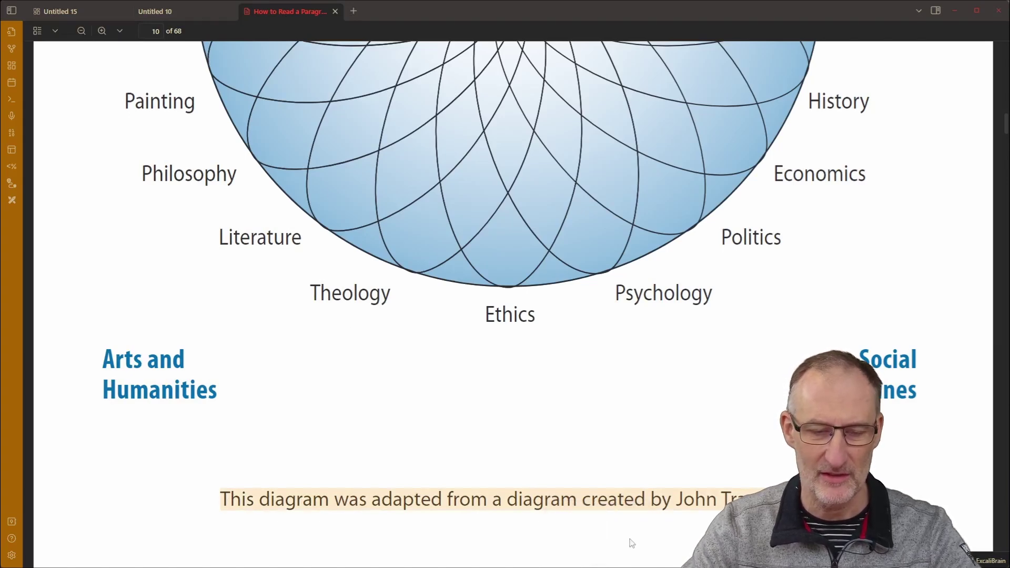
- Paste the page 10 caption link on a new line below the page 9 caption in Untitled 10
{"action": "left_click", "coordinate": [167, 11]}
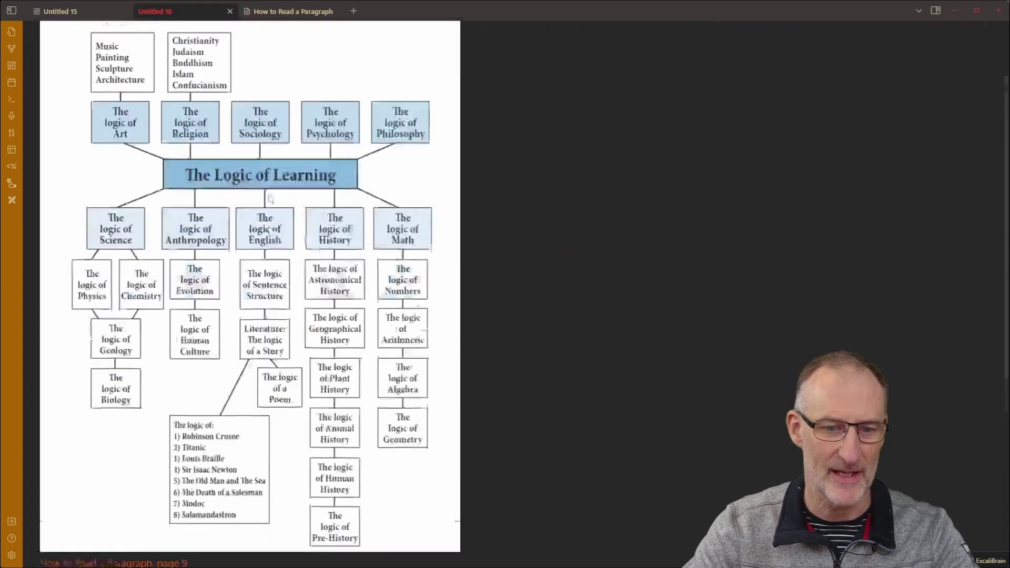
{"action": "scroll", "coordinate": [271, 198], "scroll_direction": "down", "scroll_amount": 4}
{"action": "left_click", "coordinate": [297, 357]}
{"action": "key", "text": "Return"}
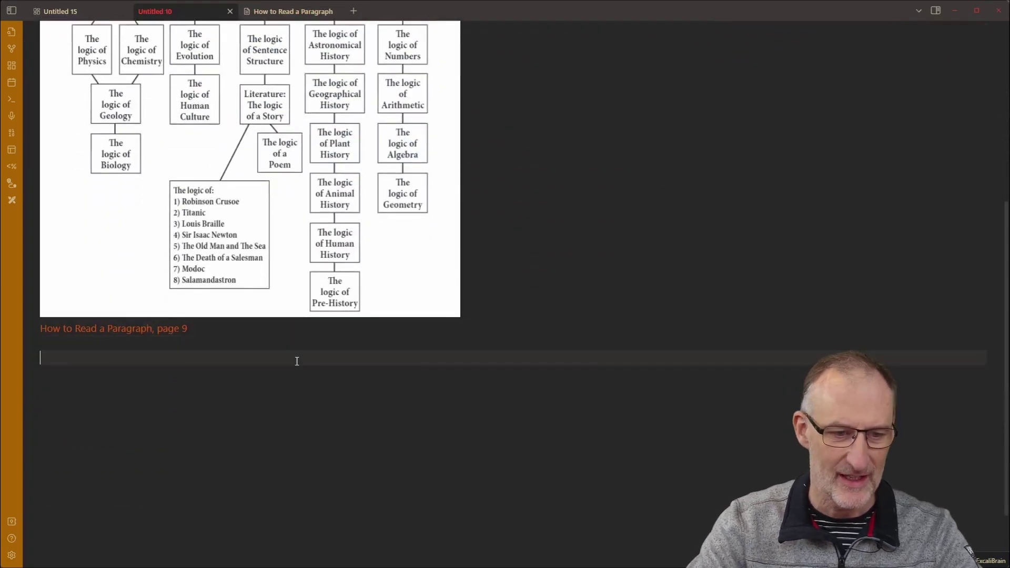
{"action": "key", "text": "ctrl+v"}
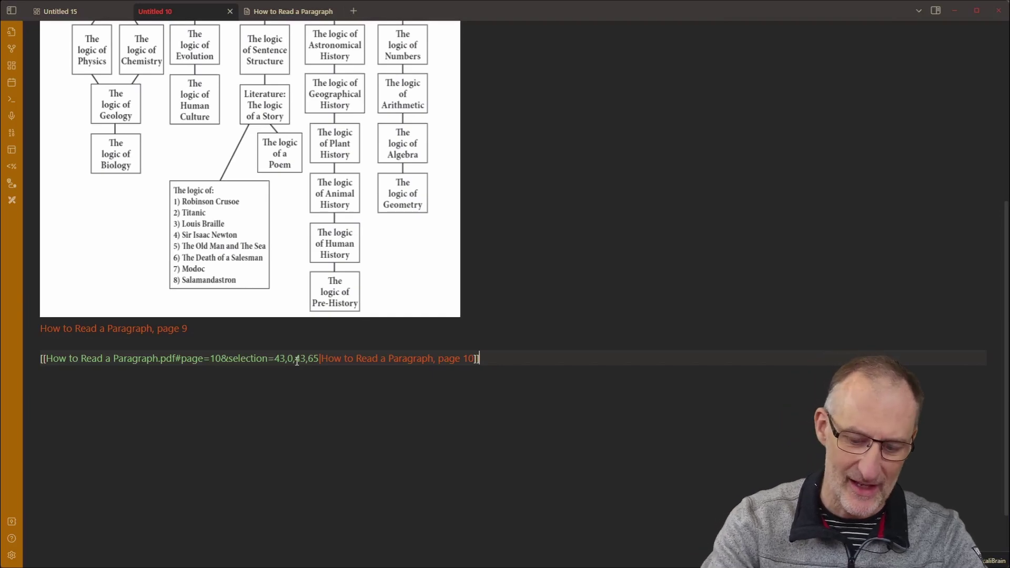
- Run the Excalidraw crop command on the linked page 10 selection
{"action": "key", "text": "ctrl"}
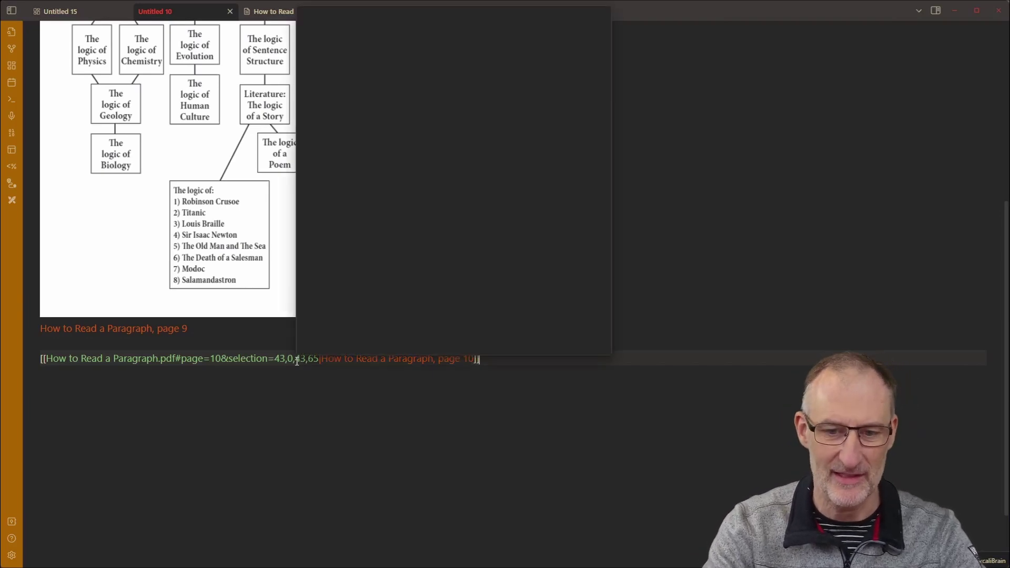
{"action": "key", "text": "ctrl+p"}
{"action": "type", "text": "crop"}
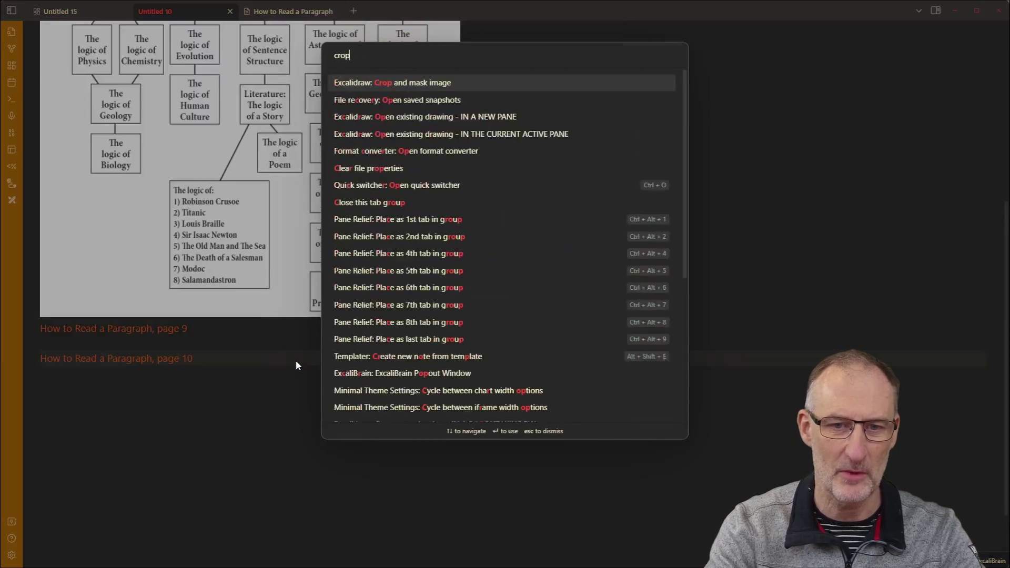
{"action": "key", "text": "Return"}
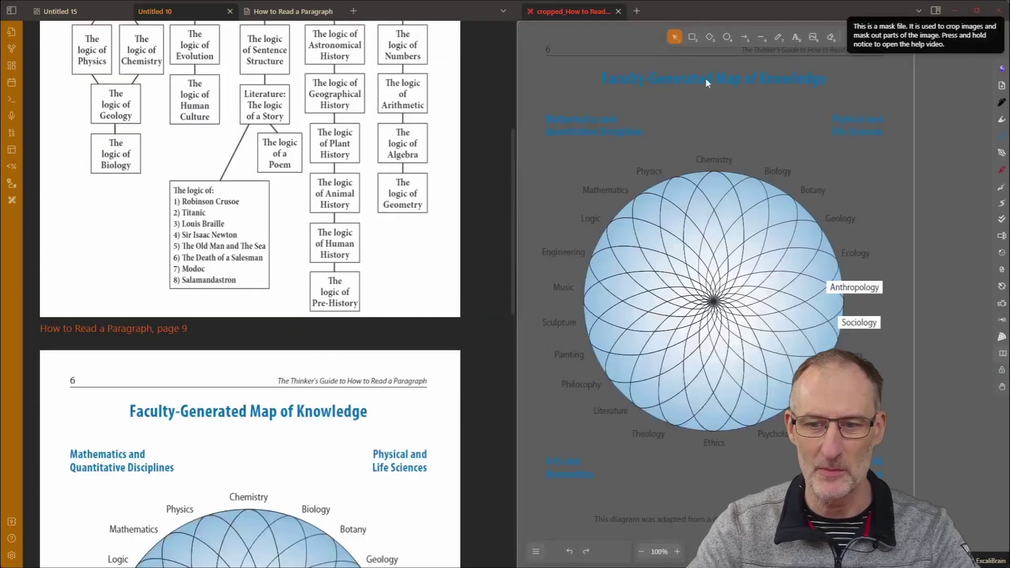
- Move the crop frame's top edge down and bottom edge up to exclude header and footer
{"action": "scroll", "coordinate": [690, 392], "scroll_direction": "down", "scroll_amount": 3}
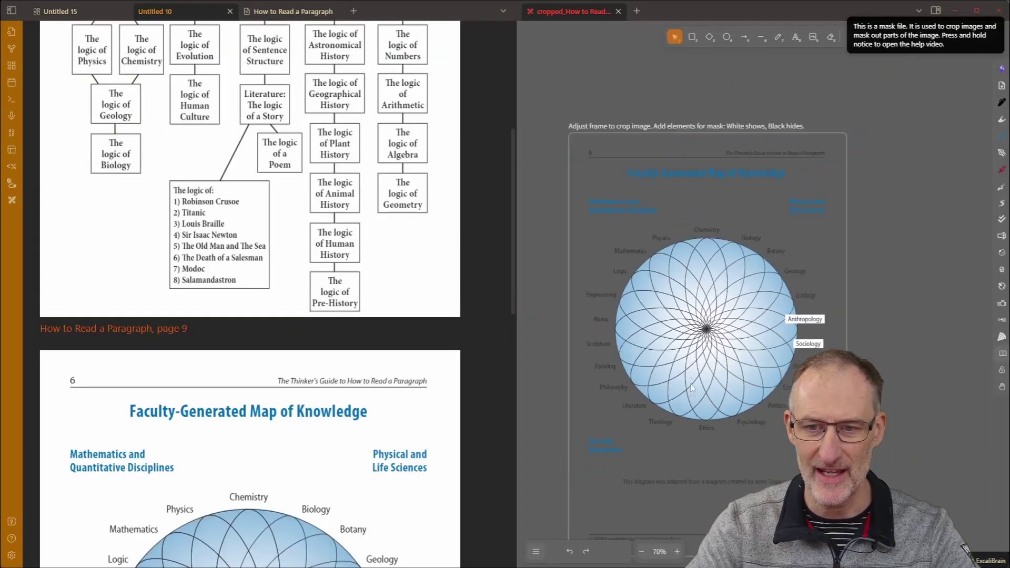
{"action": "left_click", "coordinate": [705, 128]}
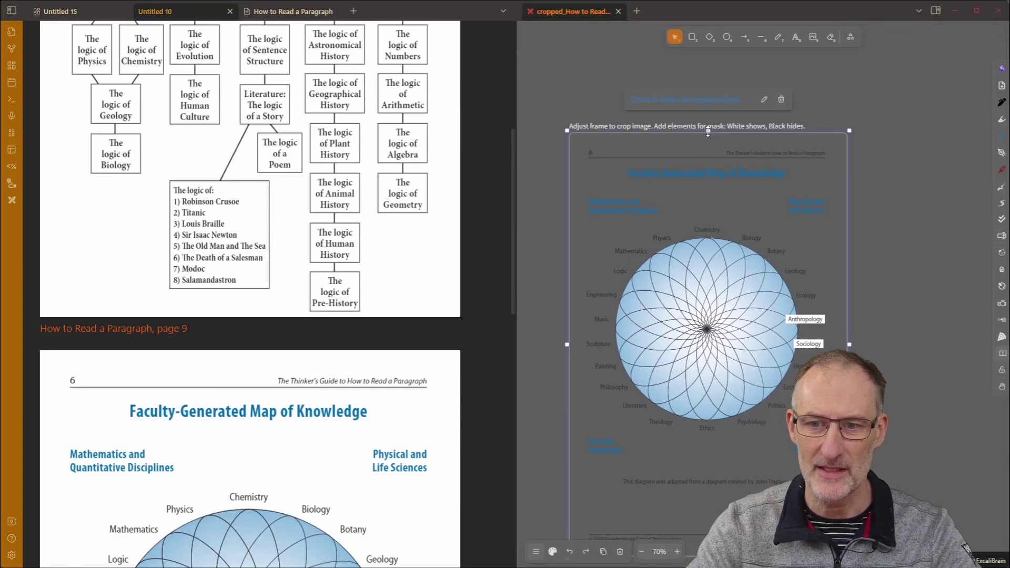
{"action": "left_click_drag", "start_coordinate": [708, 131], "coordinate": [708, 216]}
{"action": "scroll", "coordinate": [707, 473], "scroll_direction": "down", "scroll_amount": 2}
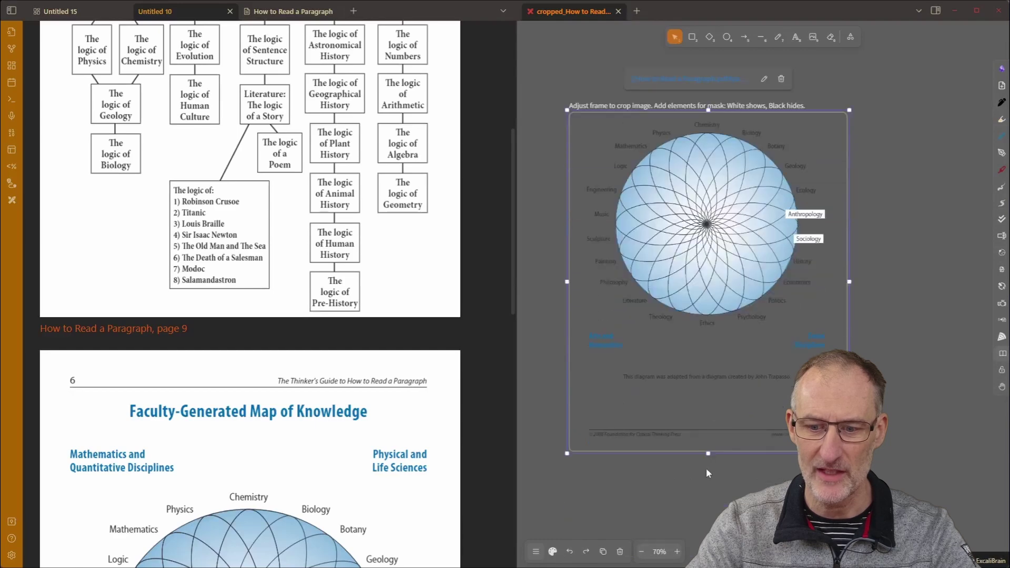
{"action": "left_click_drag", "start_coordinate": [708, 453], "coordinate": [703, 363]}
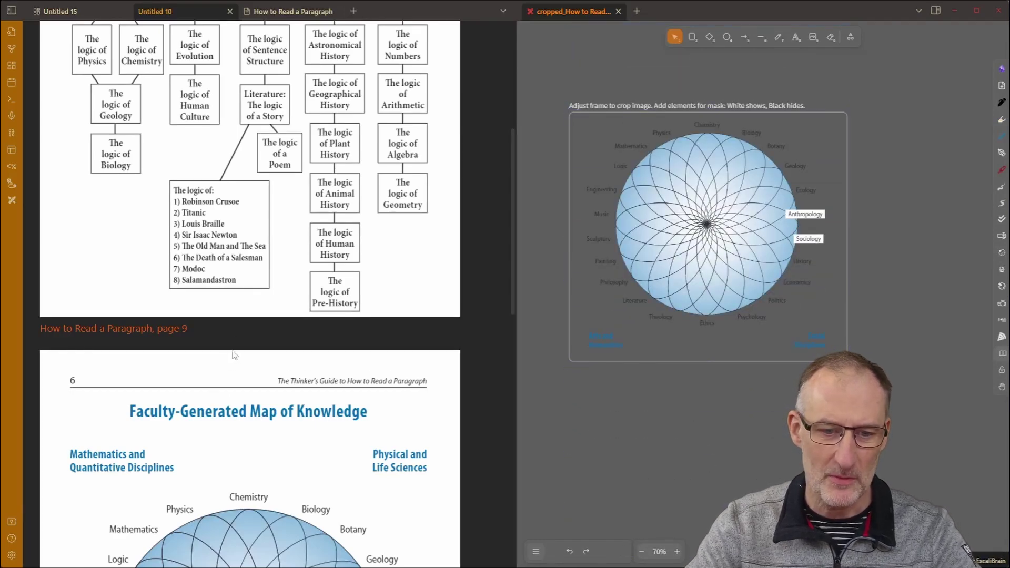
{"action": "left_click", "coordinate": [241, 337]}
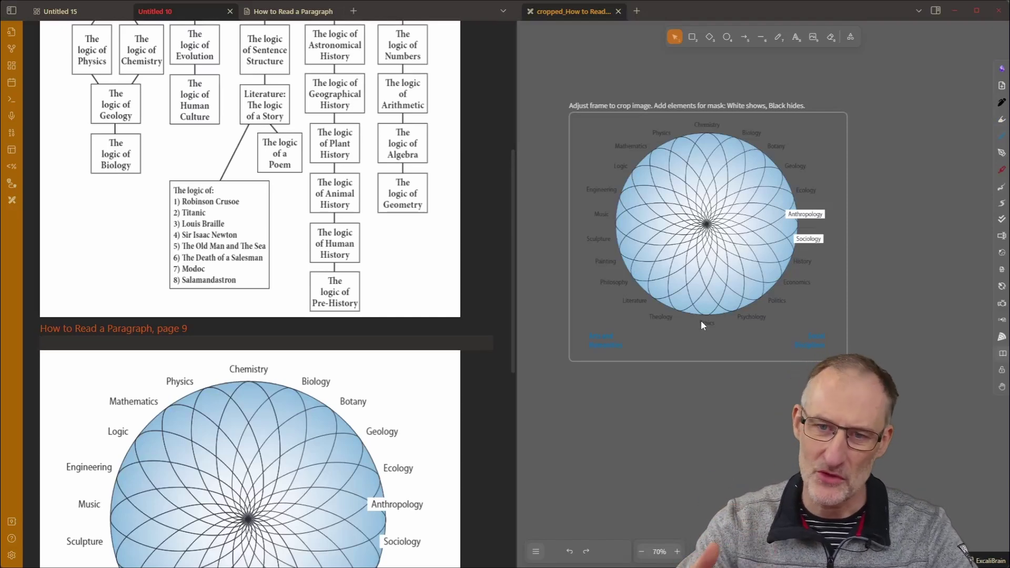
- Turn off dark mode for the crop drawing and show its file properties
{"action": "left_click", "coordinate": [536, 551]}
{"action": "left_click", "coordinate": [542, 369]}
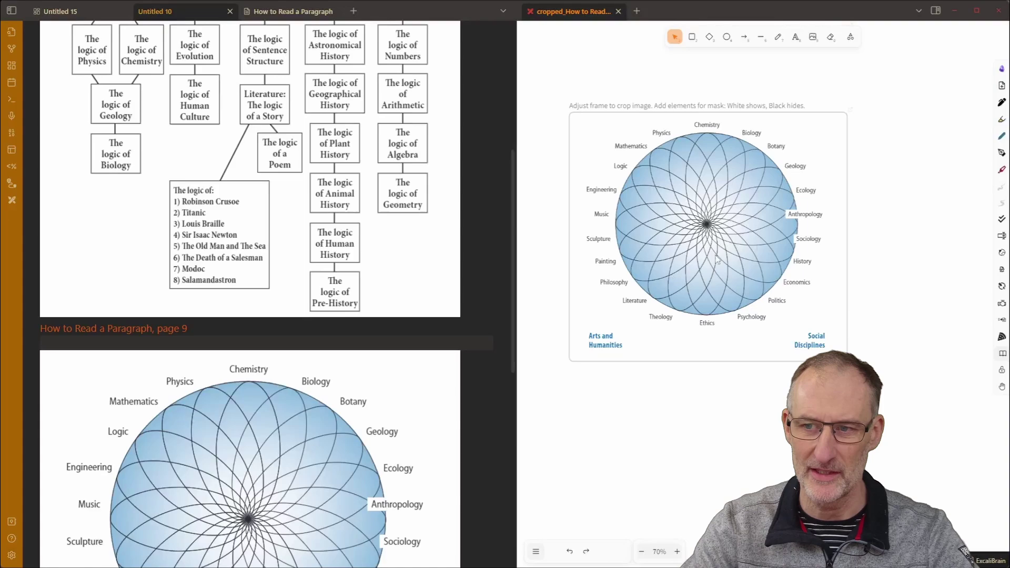
{"action": "left_click", "coordinate": [937, 12]}
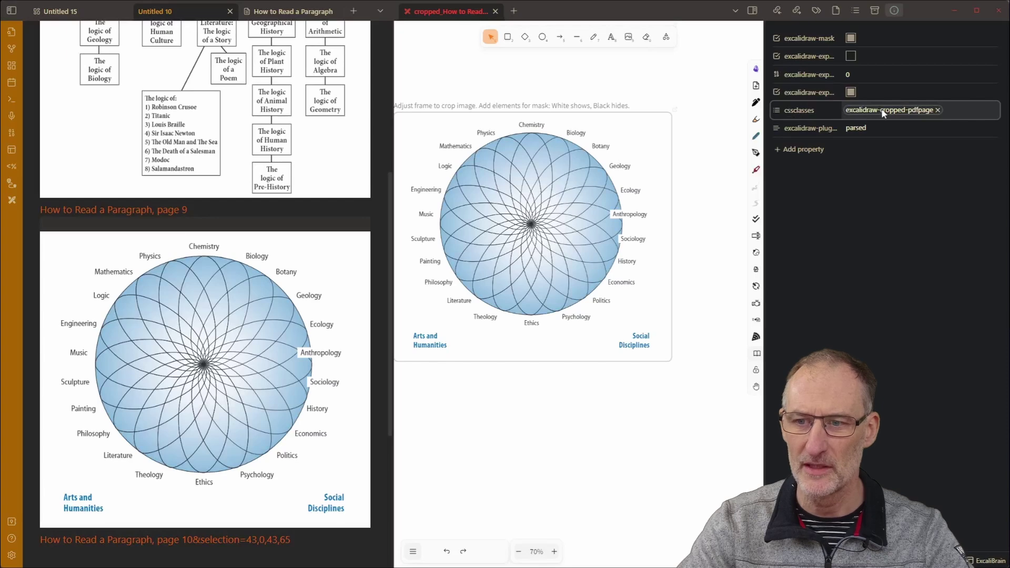
- Remove the excalidraw-cropped-pdfpage class from the crop file's cssclasses
{"action": "left_click", "coordinate": [938, 109]}
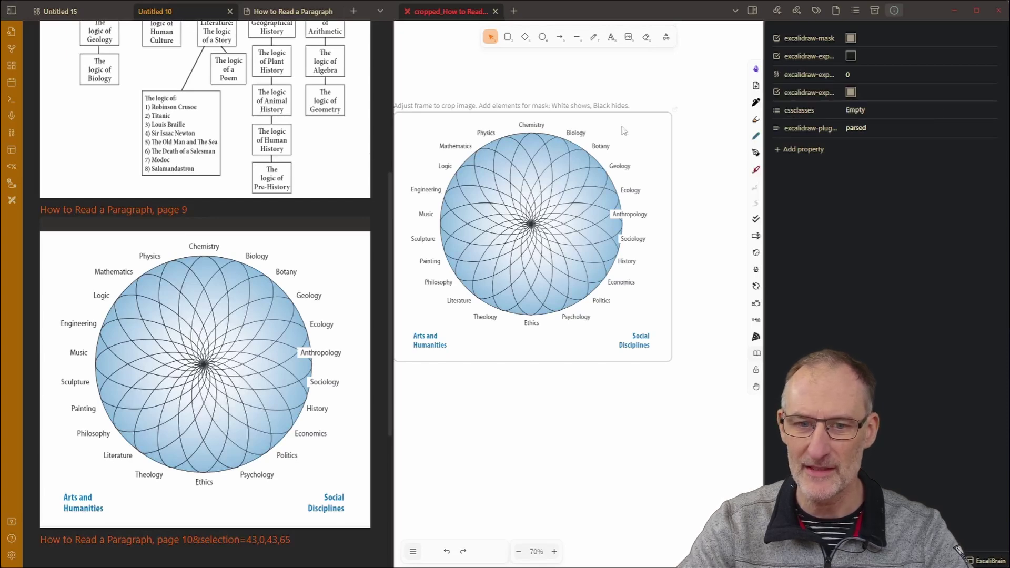
{"action": "left_click", "coordinate": [358, 208]}
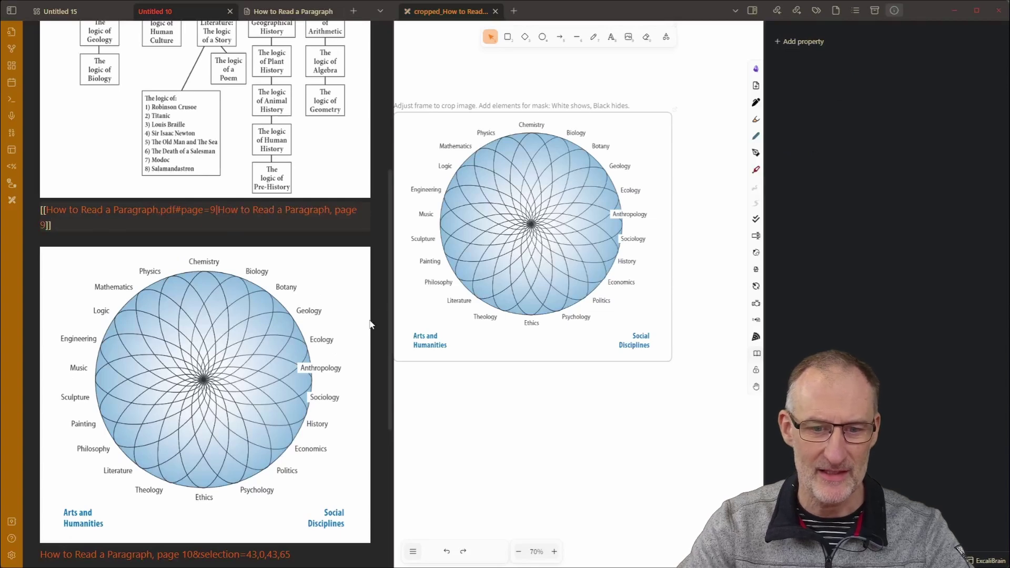
{"action": "scroll", "coordinate": [159, 138], "scroll_direction": "down", "scroll_amount": 2}
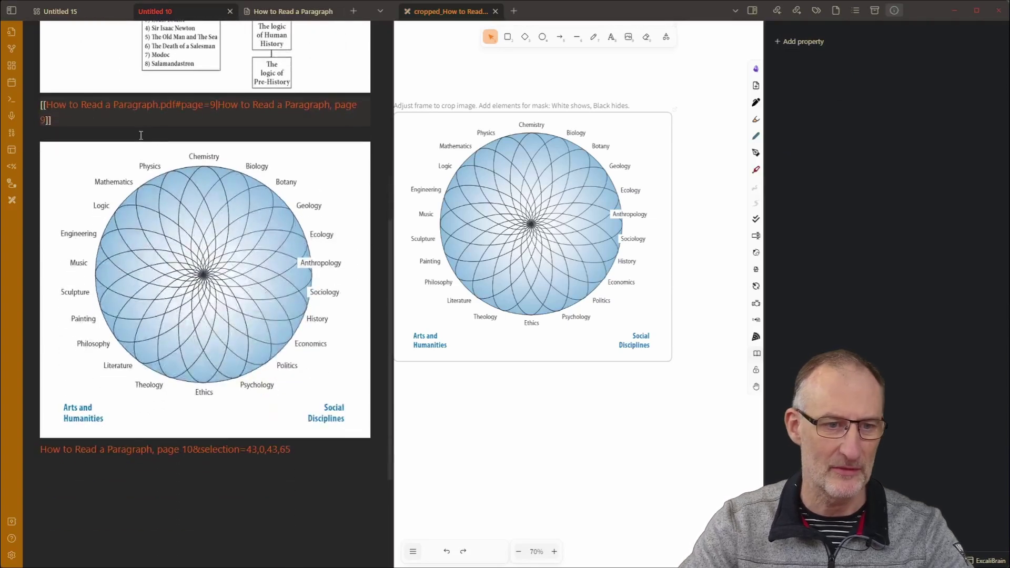
- Refresh the wheel embed by deleting and retyping its '!', then edit the crop's cssclasses
{"action": "left_click", "coordinate": [141, 135]}
{"action": "key", "text": "Down"}
{"action": "key", "text": "Delete"}
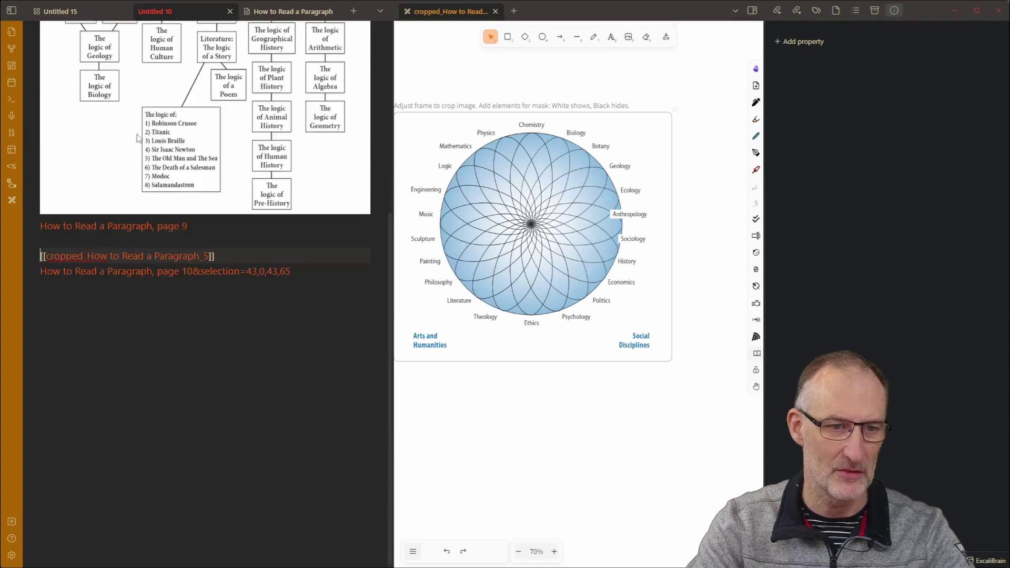
{"action": "type", "text": "!"}
{"action": "scroll", "coordinate": [138, 137], "scroll_direction": "down", "scroll_amount": 2}
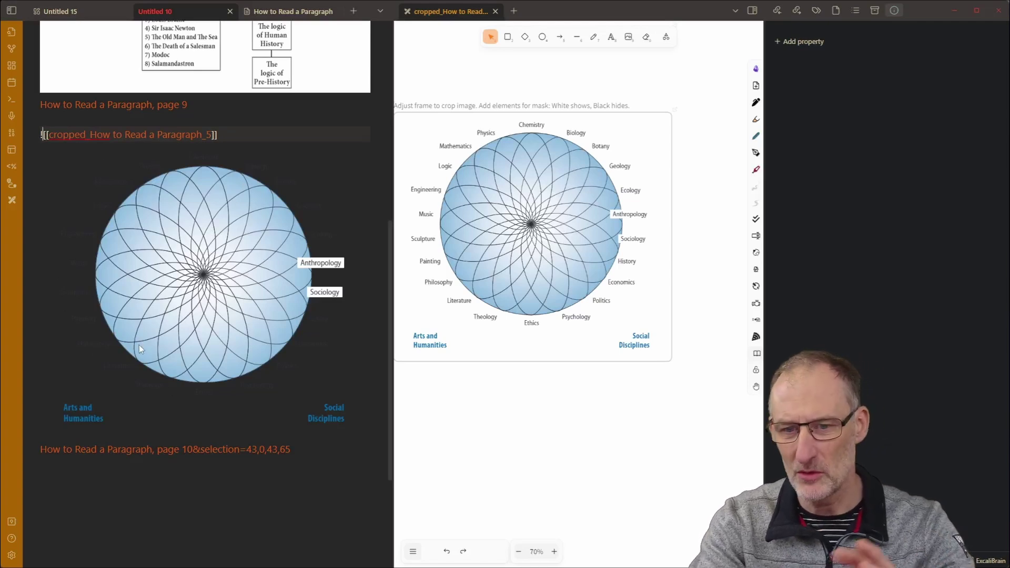
{"action": "left_click", "coordinate": [681, 412]}
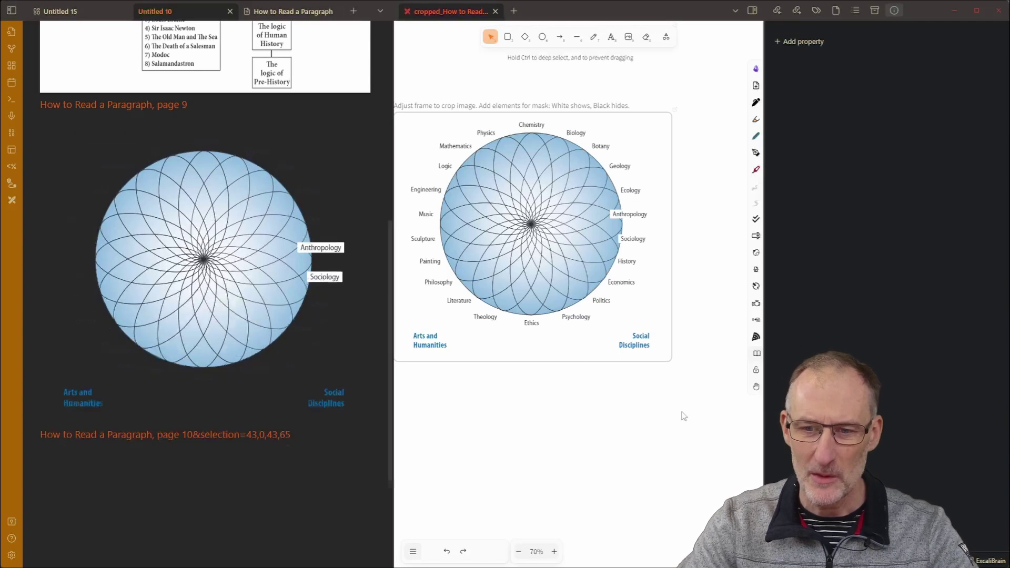
{"action": "left_click", "coordinate": [876, 112]}
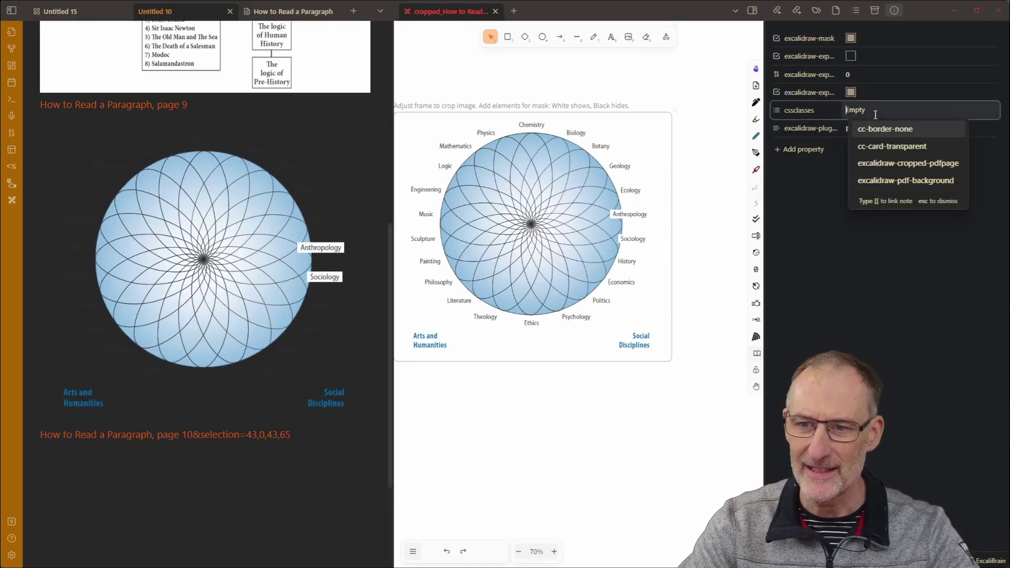
- Re-add the excalidraw-cropped-pdfpage class and refresh the wheel embed by retoggling its '!'
{"action": "left_click", "coordinate": [936, 166]}
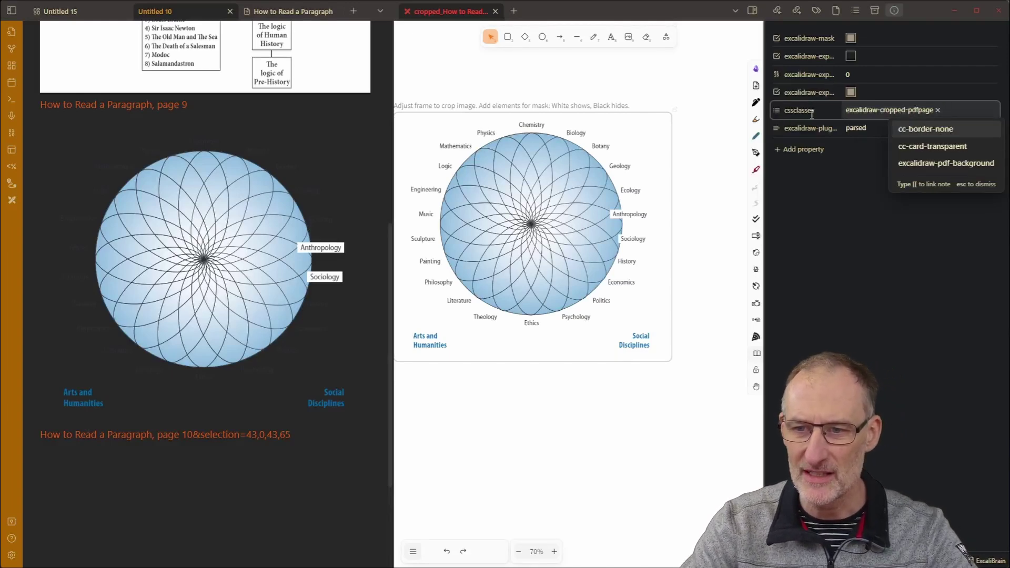
{"action": "left_click", "coordinate": [200, 126]}
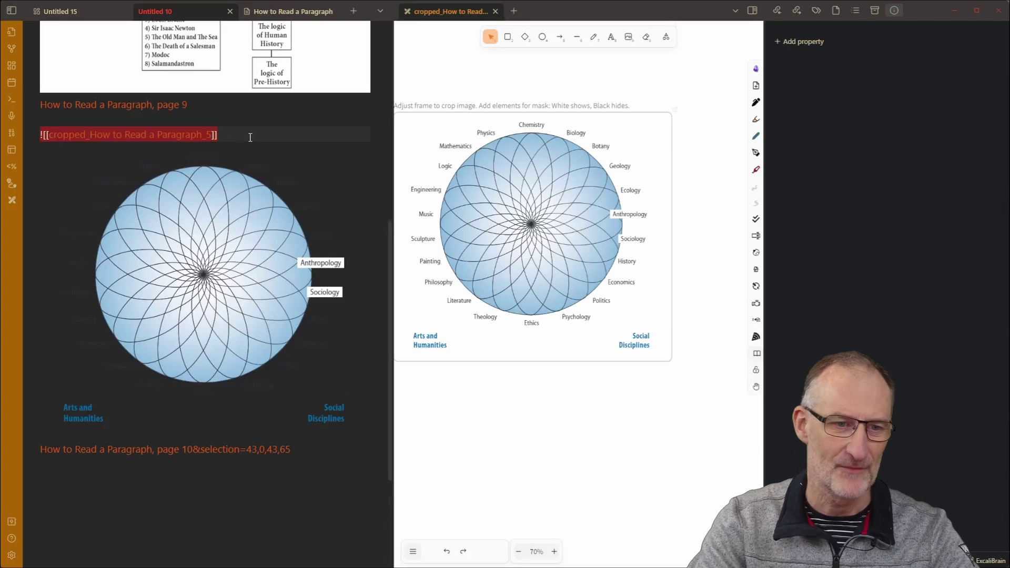
{"action": "key", "text": "Left"}
{"action": "key", "text": "Delete"}
{"action": "key", "text": "ctrl+z"}
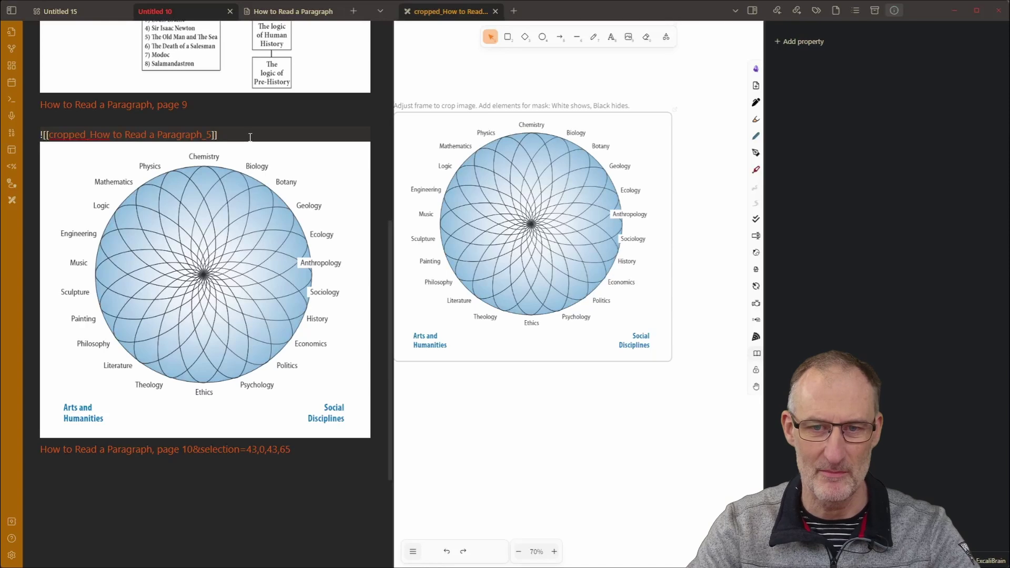
- Hide the properties sidebar, create a new Excalidraw drawing, and start inserting a vault file
{"action": "left_click", "coordinate": [752, 10]}
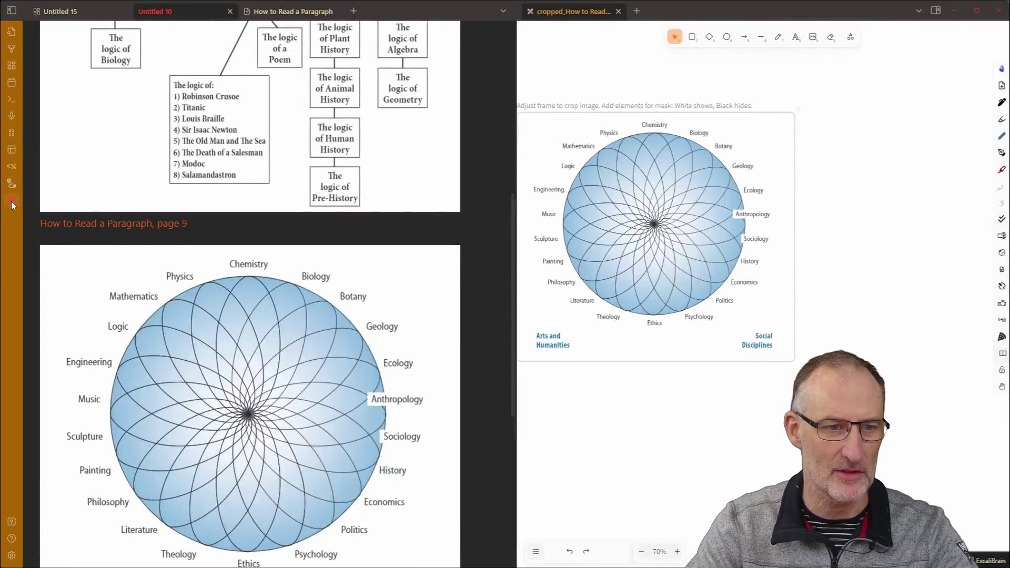
{"action": "left_click", "coordinate": [11, 203]}
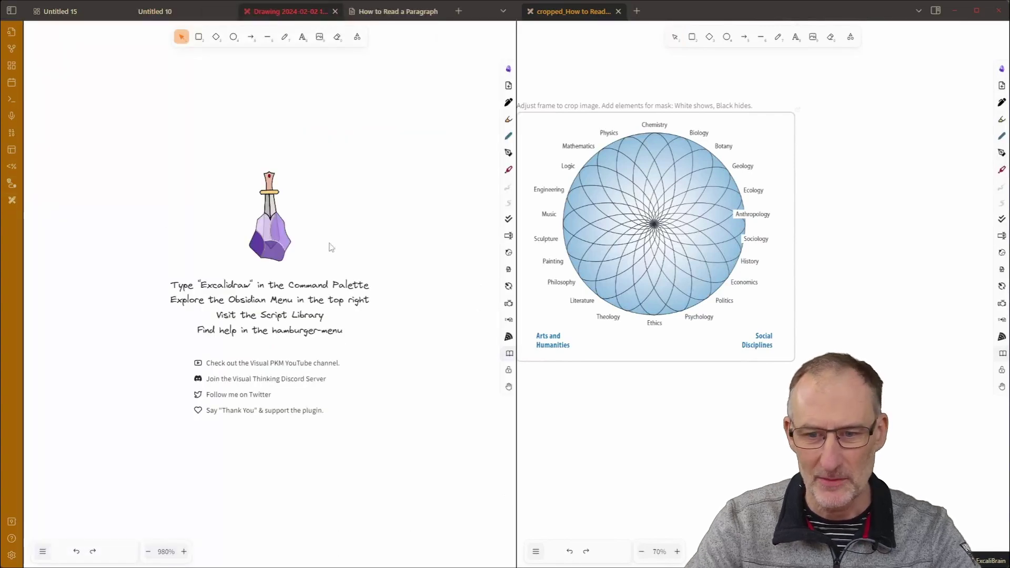
{"action": "left_click", "coordinate": [508, 85]}
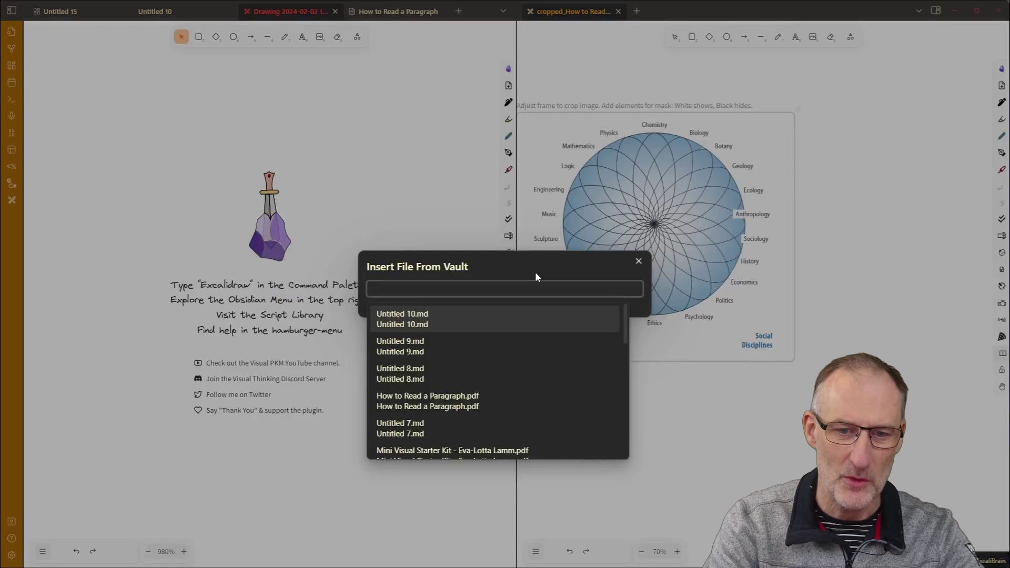
- Insert How to Read a Paragraph.pdf into the drawing as an embeddable
{"action": "type", "text": "how"}
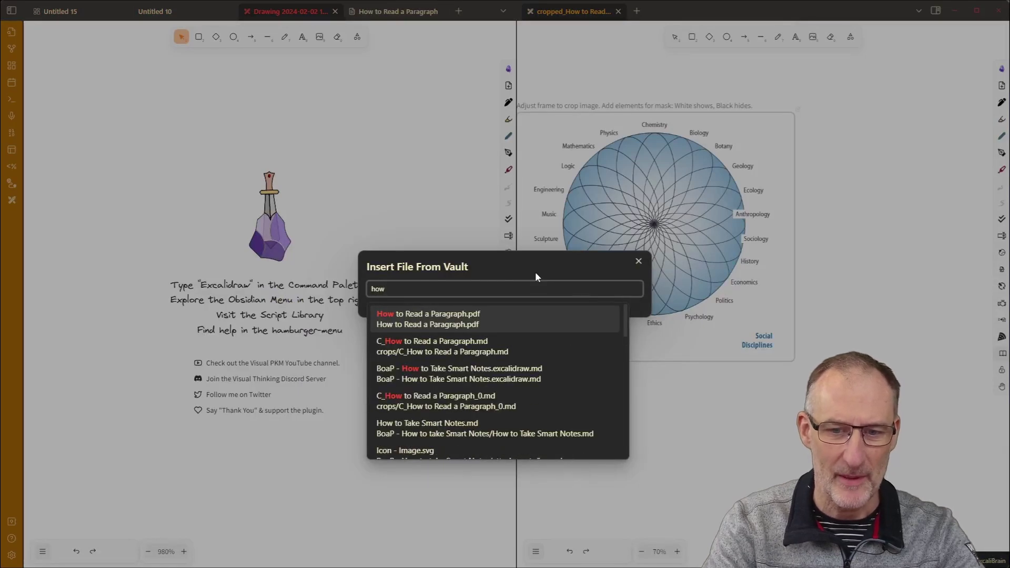
{"action": "key", "text": "Return"}
{"action": "left_click", "coordinate": [566, 303]}
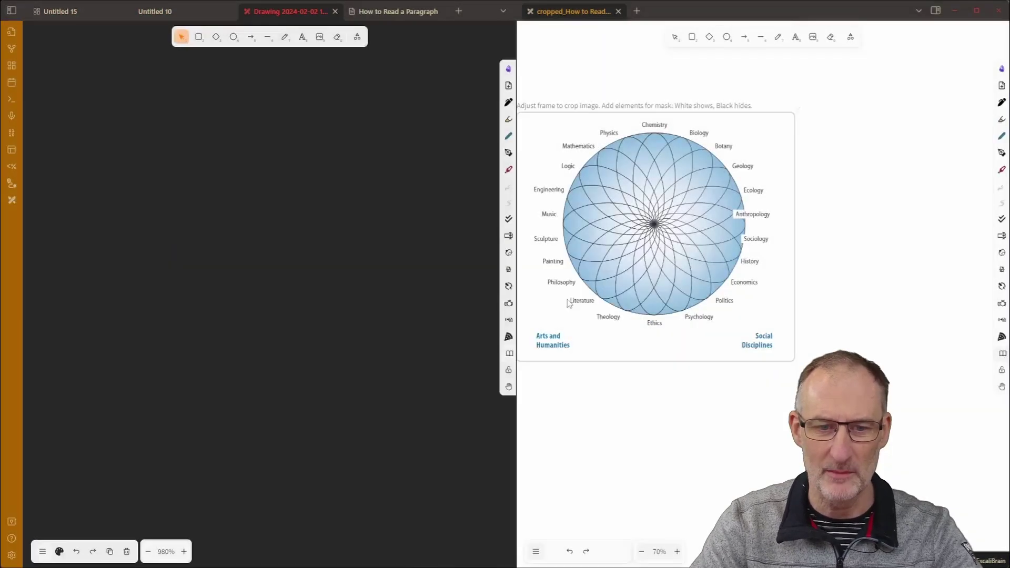
- Enlarge the embedded PDF frame and scroll it to the Elements of Thought page
{"action": "scroll", "coordinate": [503, 472], "scroll_direction": "down", "scroll_amount": 5}
{"action": "scroll", "coordinate": [37, 391], "scroll_direction": "down", "scroll_amount": 5}
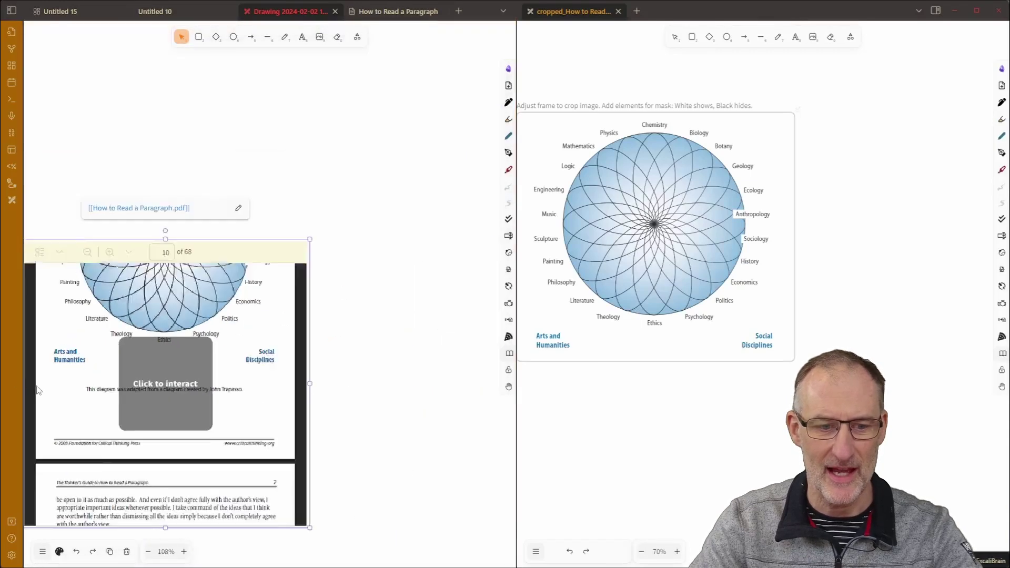
{"action": "scroll", "coordinate": [223, 258], "scroll_direction": "down", "scroll_amount": 1}
{"action": "scroll", "coordinate": [260, 98], "scroll_direction": "down", "scroll_amount": 2}
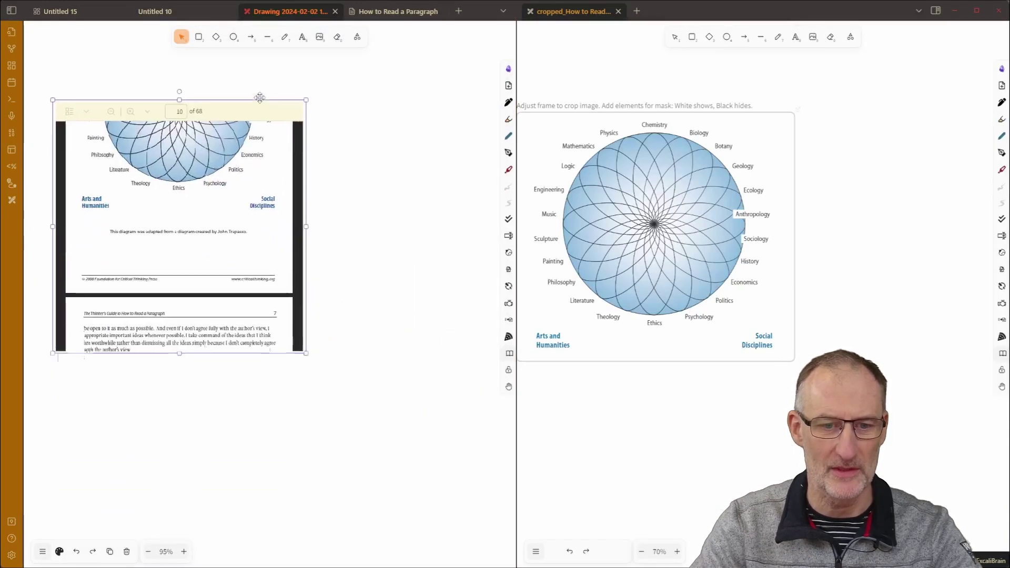
{"action": "left_click_drag", "start_coordinate": [304, 344], "coordinate": [311, 491]}
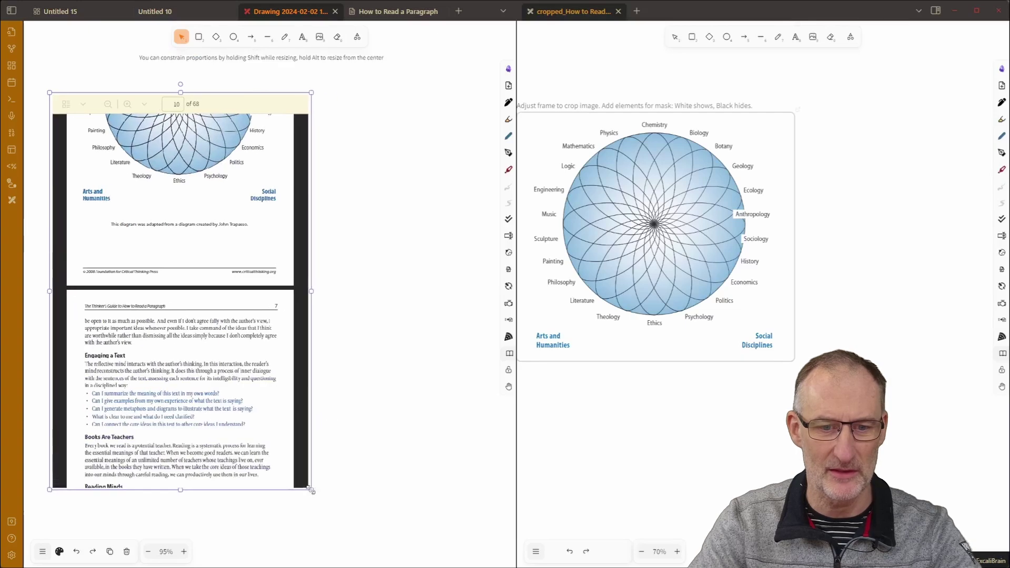
{"action": "scroll", "coordinate": [241, 372], "scroll_direction": "up", "scroll_amount": 2}
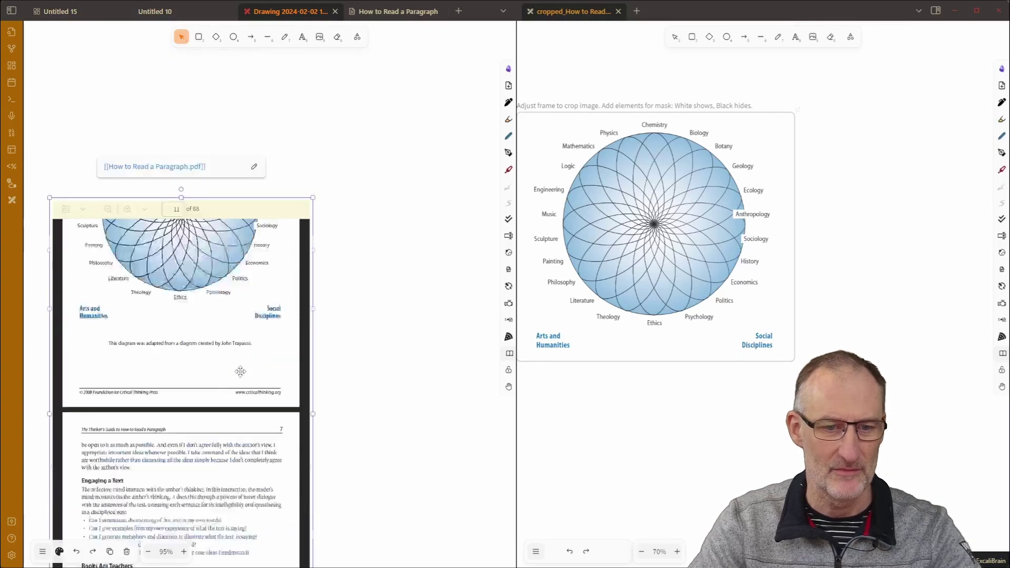
{"action": "scroll", "coordinate": [240, 372], "scroll_direction": "up", "scroll_amount": 4}
{"action": "scroll", "coordinate": [395, 469], "scroll_direction": "down", "scroll_amount": 5}
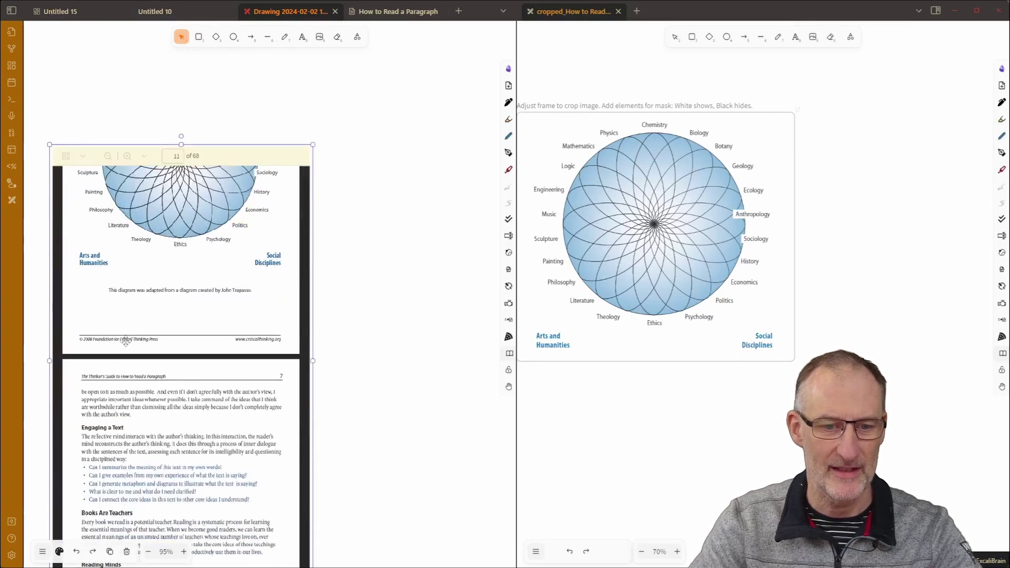
{"action": "scroll", "coordinate": [181, 309], "scroll_direction": "down", "scroll_amount": 1}
{"action": "left_click", "coordinate": [181, 309]}
{"action": "scroll", "coordinate": [185, 302], "scroll_direction": "down", "scroll_amount": 6}
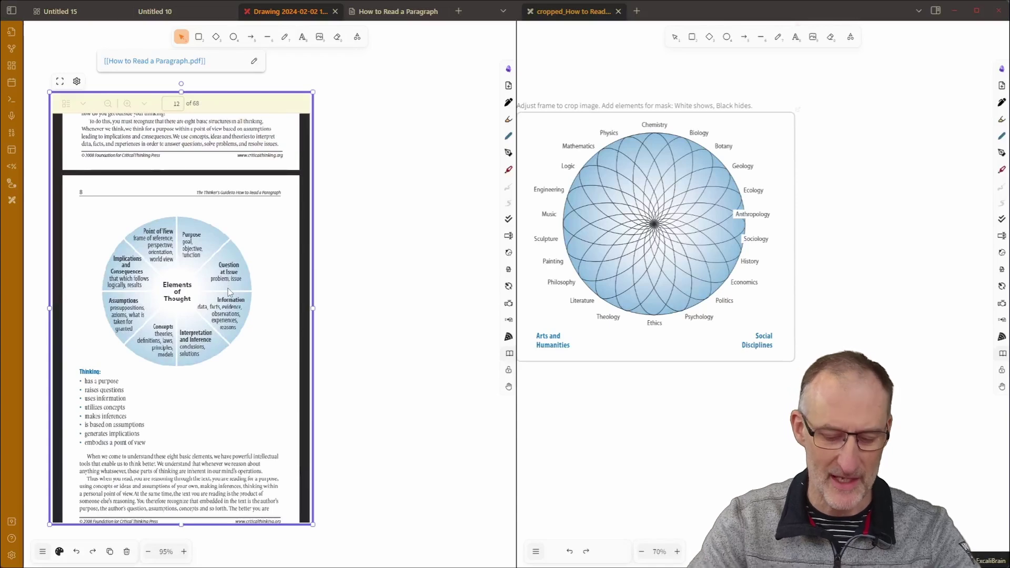
- Crop the page 12 image, trimming text above and below the Elements of Thought wheel
{"action": "key", "text": "ctrl+p"}
{"action": "type", "text": "crop"}
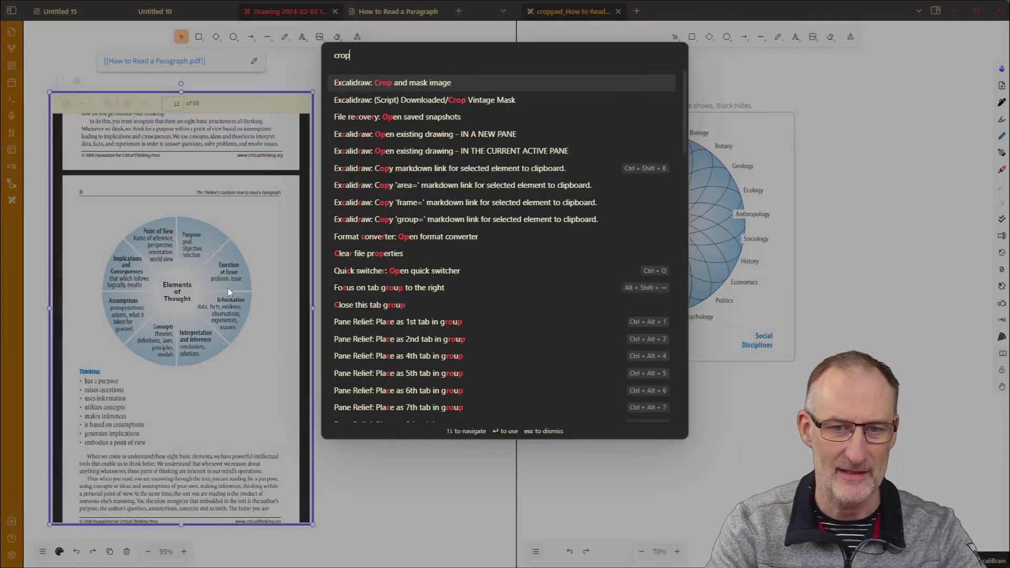
{"action": "key", "text": "Return"}
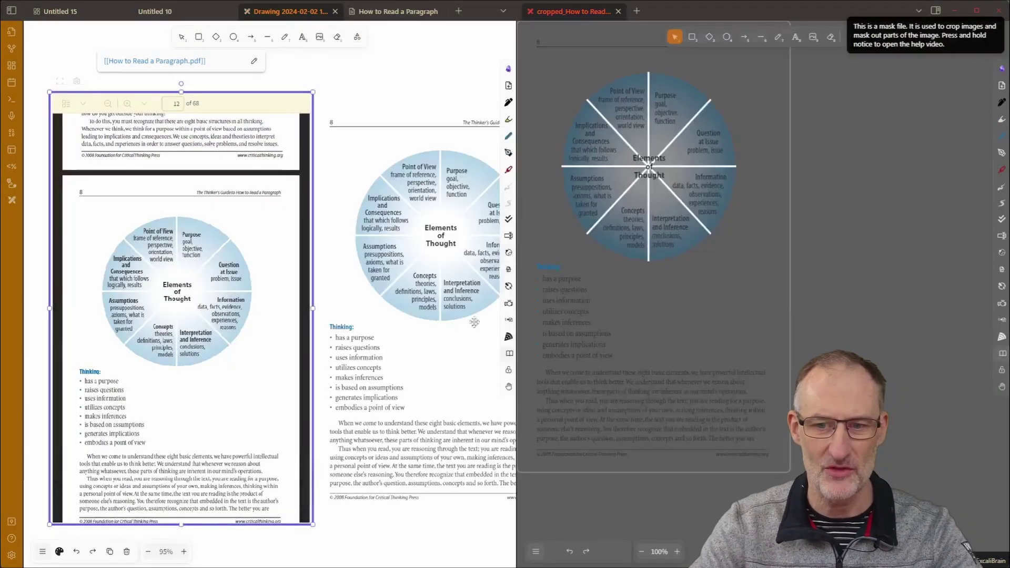
{"action": "left_click", "coordinate": [752, 488]}
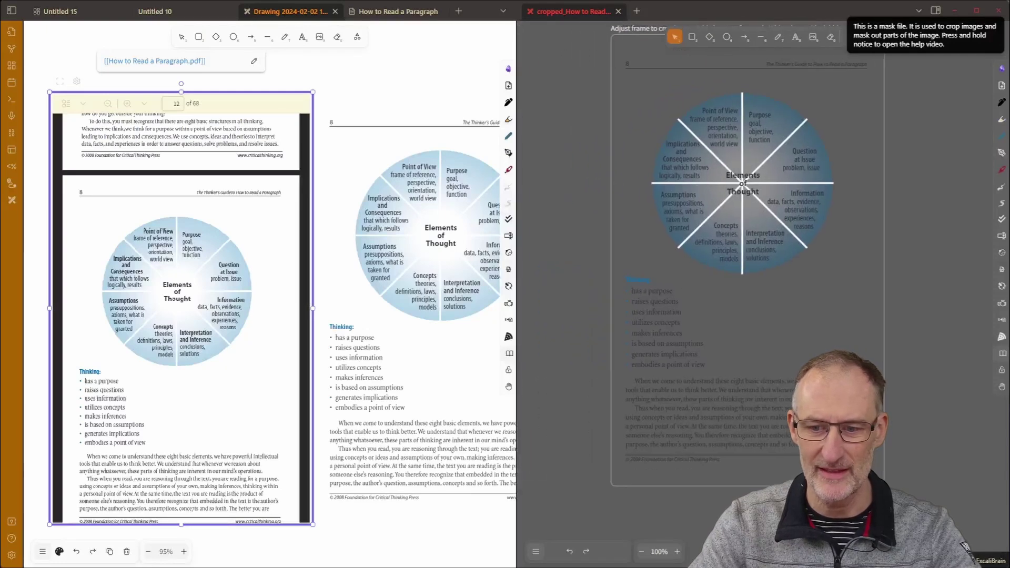
{"action": "left_click_drag", "start_coordinate": [748, 488], "coordinate": [748, 283]}
{"action": "scroll", "coordinate": [805, 326], "scroll_direction": "up", "scroll_amount": 3}
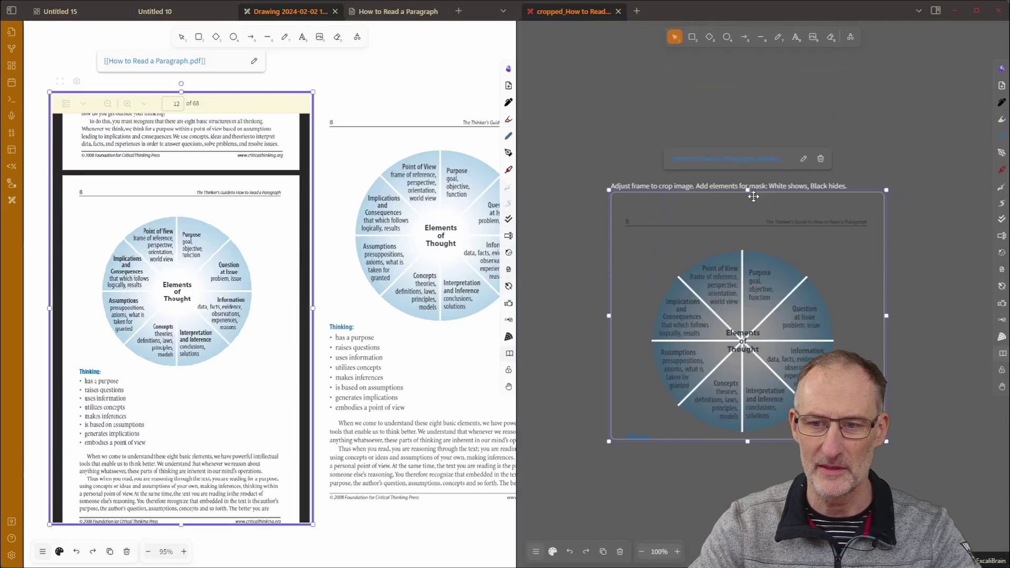
{"action": "left_click_drag", "start_coordinate": [748, 191], "coordinate": [747, 242]}
{"action": "left_click_drag", "start_coordinate": [748, 441], "coordinate": [749, 436]}
- Move the updated cropped diagram beside the PDF page and close the crop view
{"action": "left_click", "coordinate": [411, 73]}
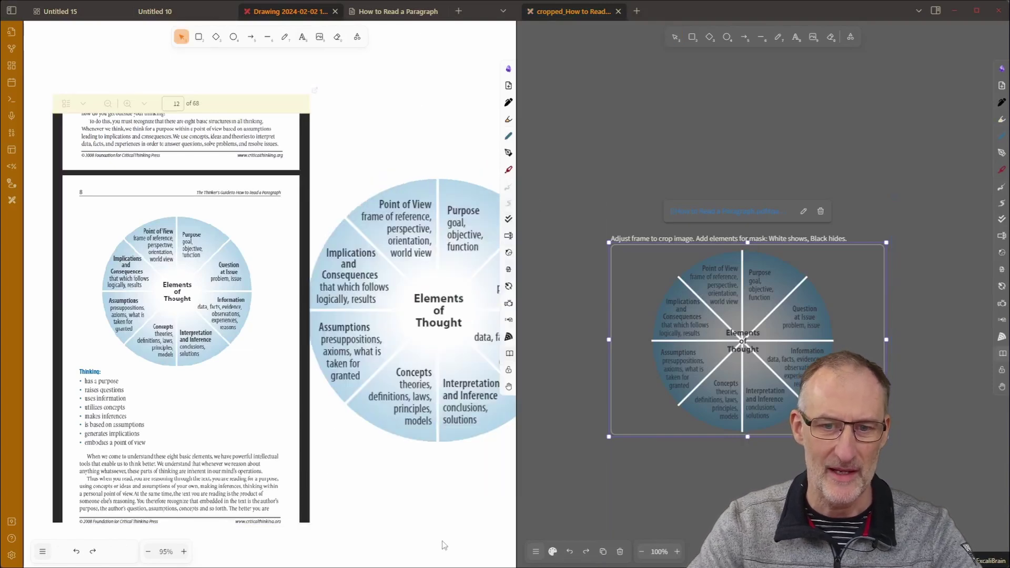
{"action": "scroll", "coordinate": [417, 503], "scroll_direction": "down", "scroll_amount": 3}
{"action": "left_click", "coordinate": [446, 363]}
{"action": "left_click_drag", "start_coordinate": [447, 363], "coordinate": [356, 371]}
{"action": "scroll", "coordinate": [355, 371], "scroll_direction": "down", "scroll_amount": 2}
{"action": "left_click_drag", "start_coordinate": [409, 343], "coordinate": [447, 292]}
{"action": "left_click", "coordinate": [618, 11]}
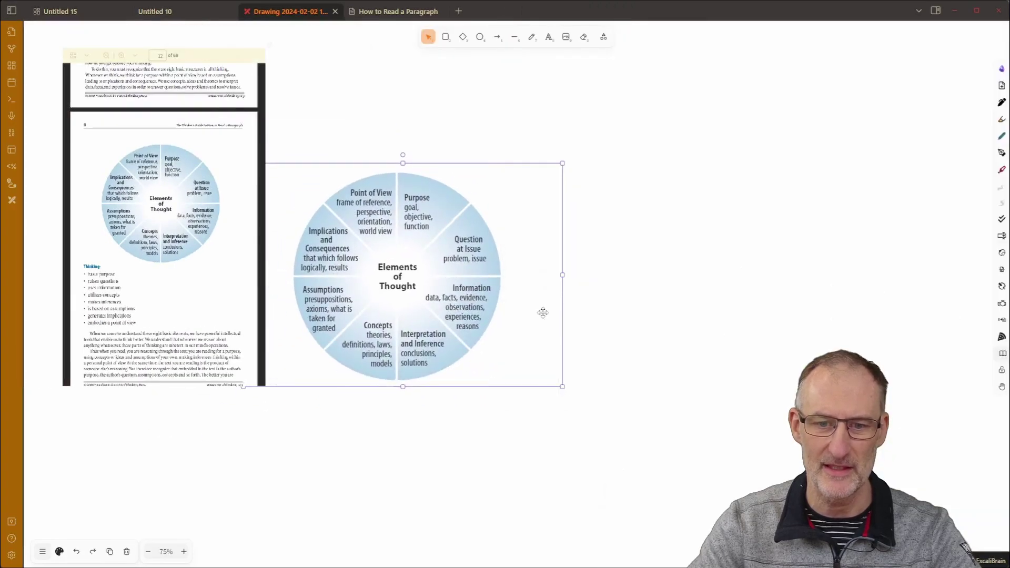
- Drag the cropped Elements of Thought diagram further right on the canvas
{"action": "left_click_drag", "start_coordinate": [489, 359], "coordinate": [633, 335]}
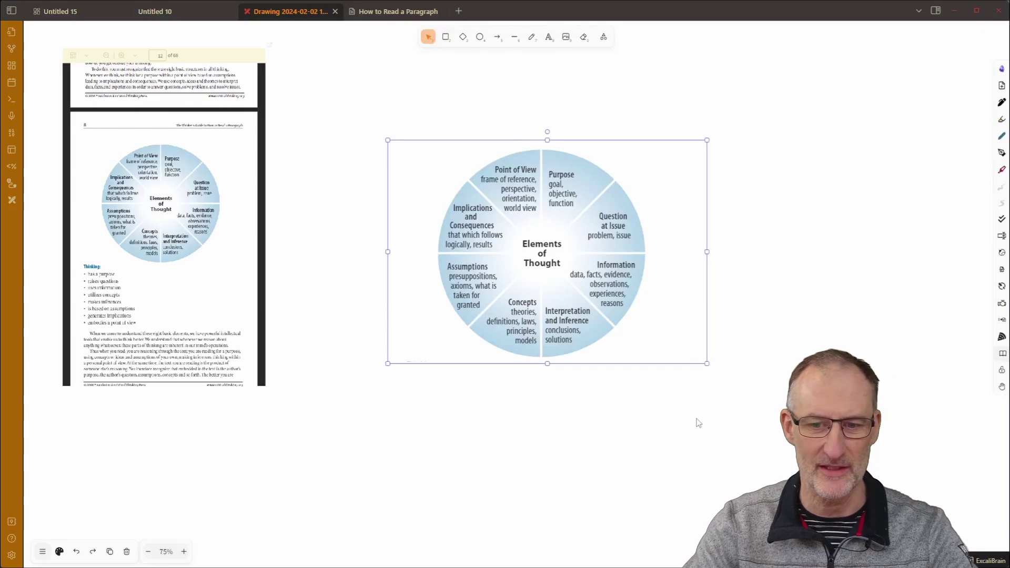
{"action": "left_click", "coordinate": [12, 555]}
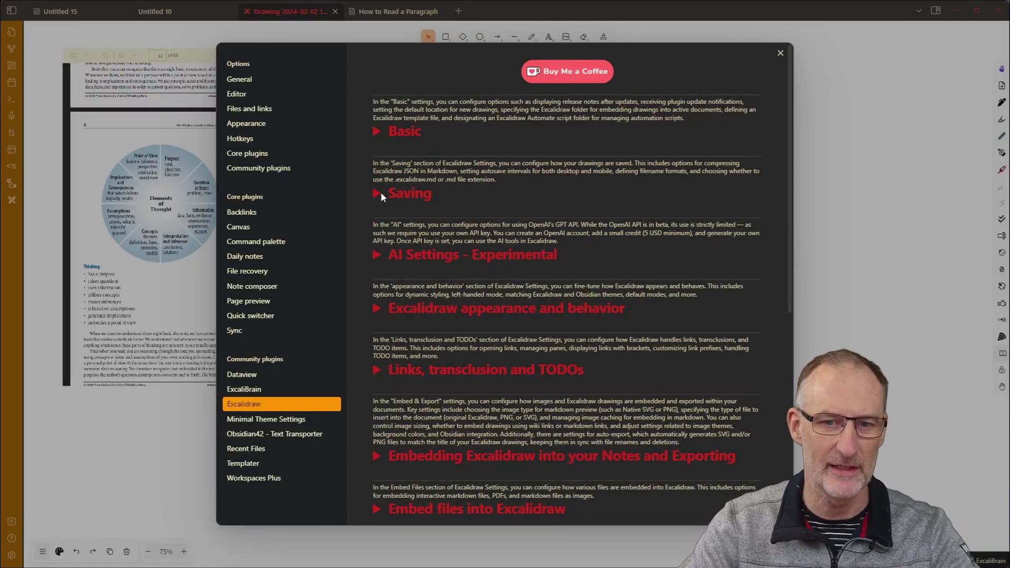
{"action": "left_click", "coordinate": [375, 130]}
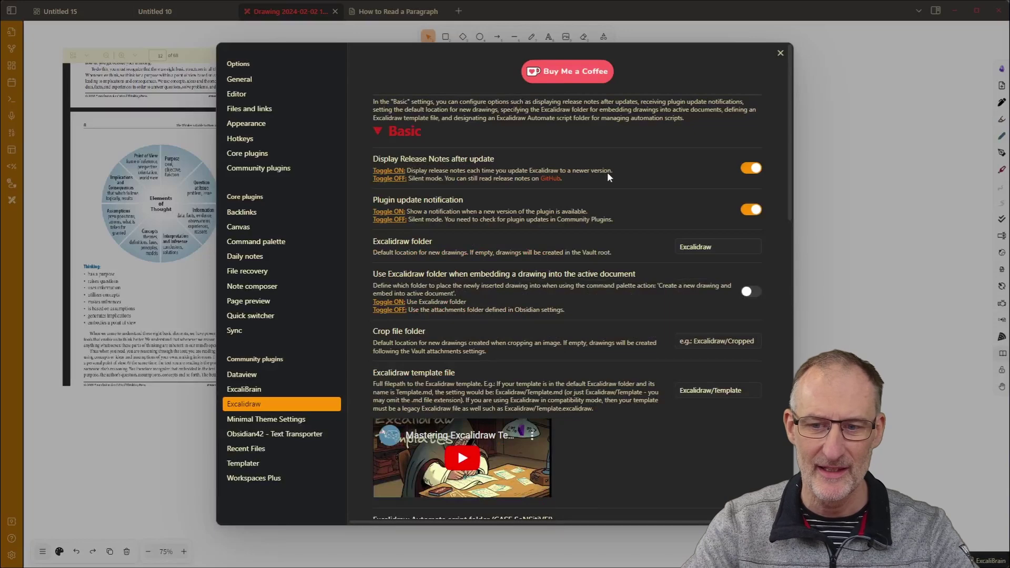
{"action": "scroll", "coordinate": [607, 175], "scroll_direction": "down", "scroll_amount": 1}
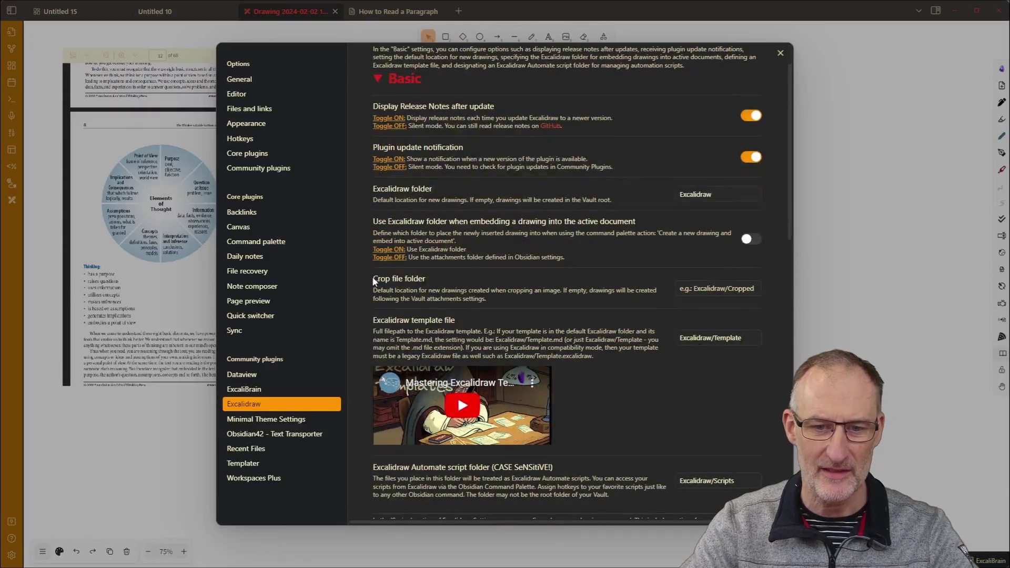
{"action": "left_click", "coordinate": [715, 293]}
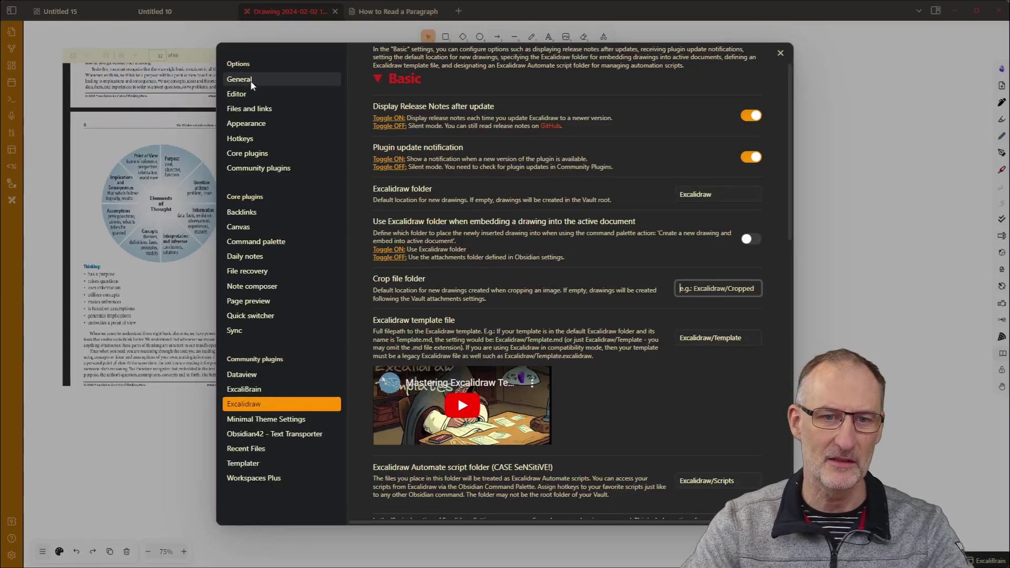
{"action": "left_click", "coordinate": [262, 112]}
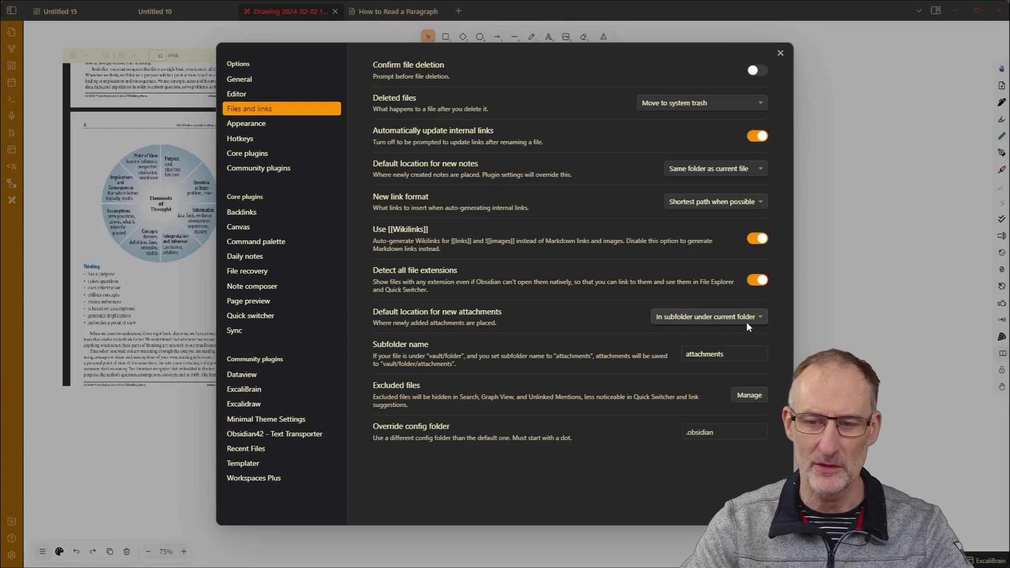
{"action": "left_click", "coordinate": [743, 357]}
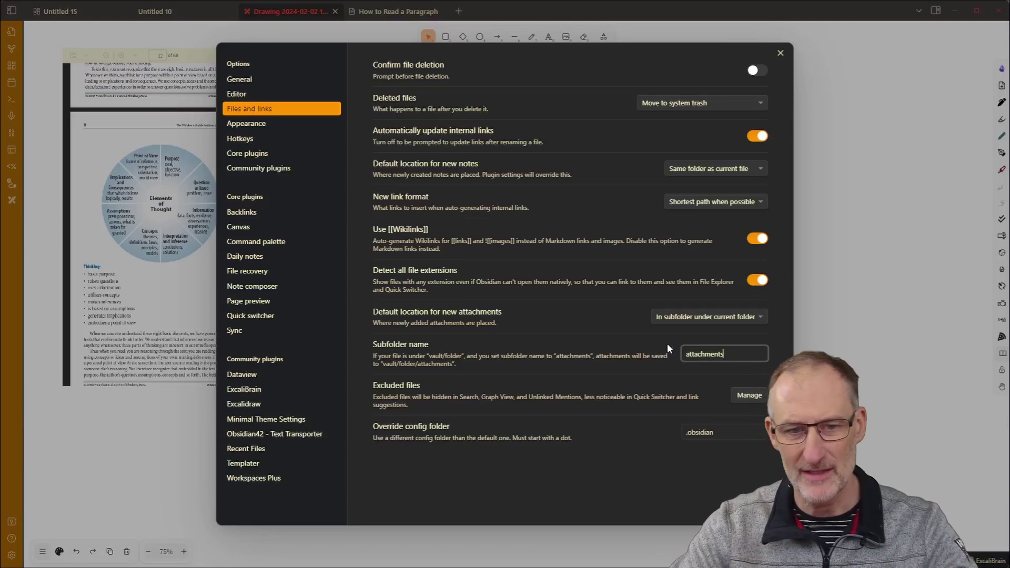
- Reopen Excalidraw settings and look at the Crop file folder under Basic settings
{"action": "left_click", "coordinate": [269, 404]}
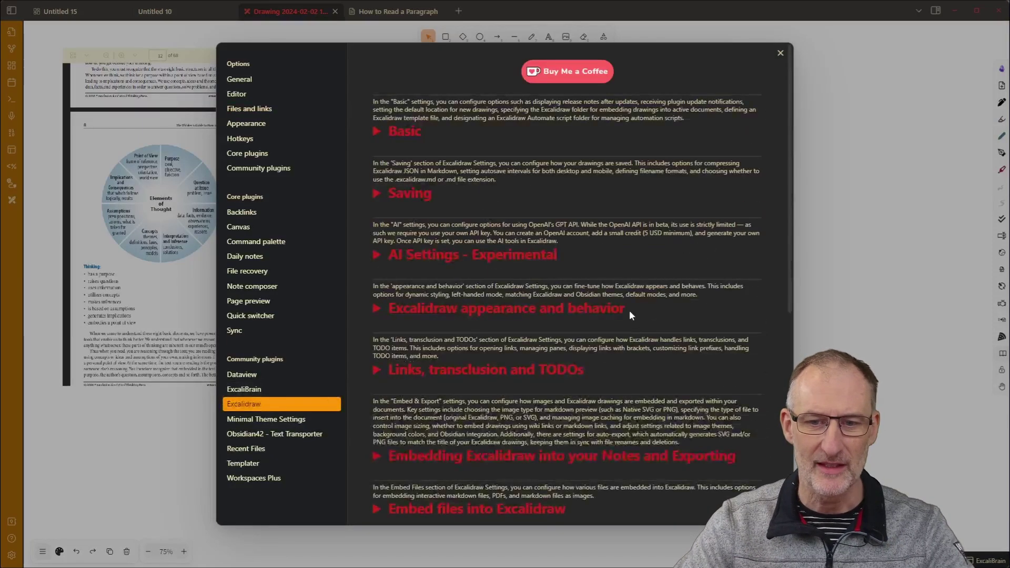
{"action": "left_click", "coordinate": [379, 131]}
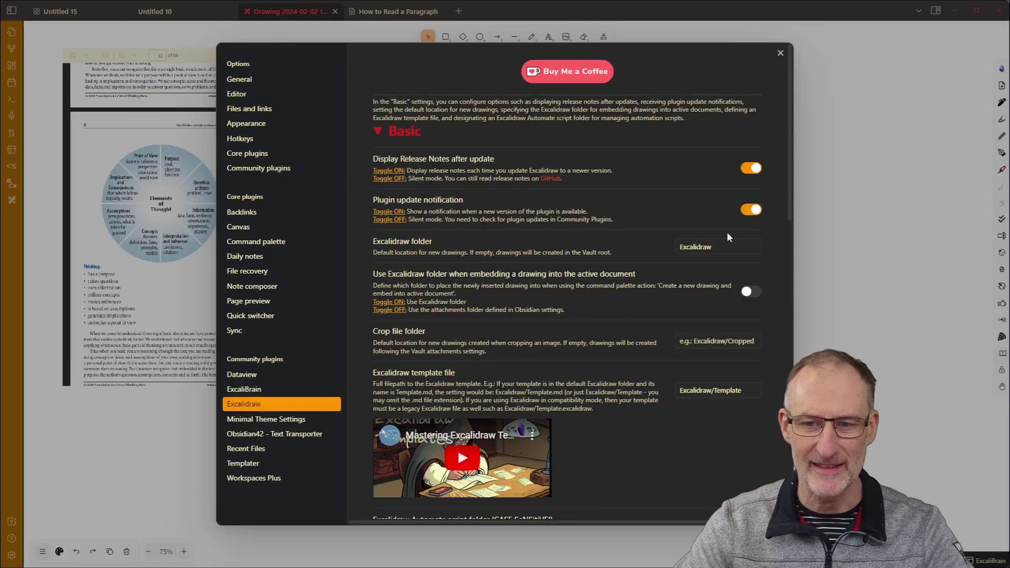
{"action": "left_click", "coordinate": [743, 348]}
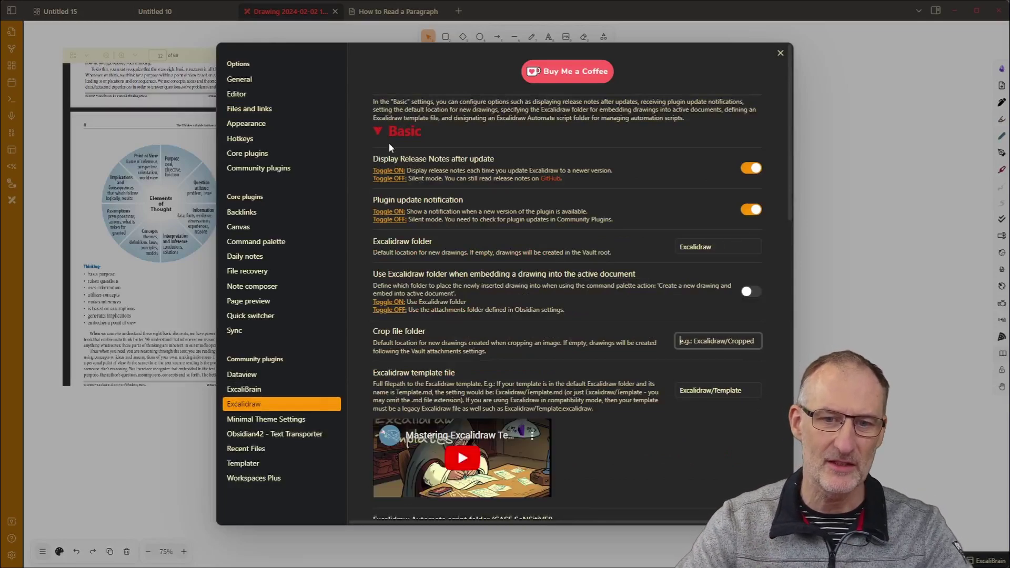
{"action": "left_click", "coordinate": [379, 131]}
- Under Saving > Filename, delete the cropped_ value from the Crop file prefix
{"action": "left_click", "coordinate": [376, 193]}
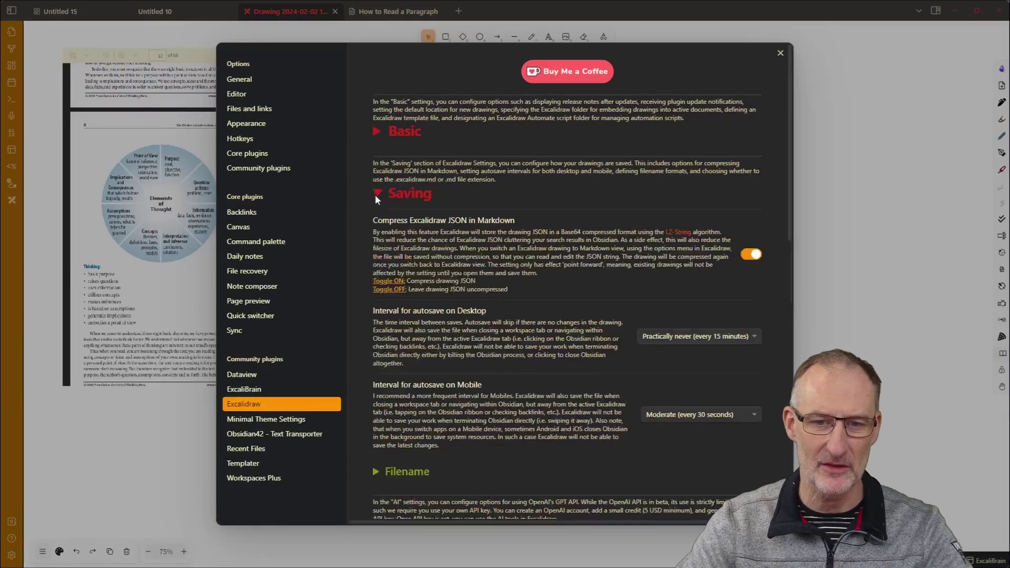
{"action": "scroll", "coordinate": [389, 402], "scroll_direction": "down", "scroll_amount": 1}
{"action": "left_click", "coordinate": [376, 419]}
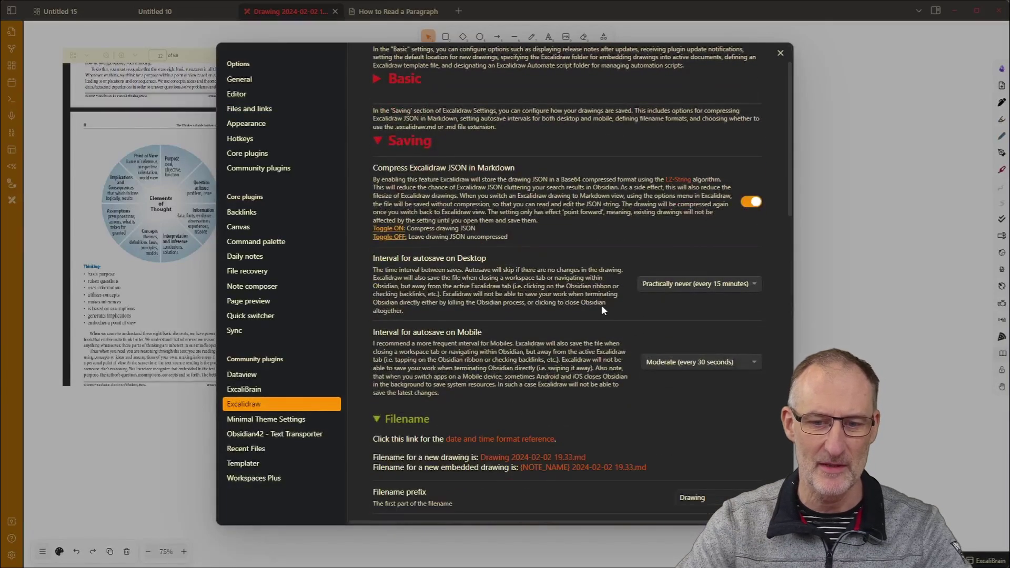
{"action": "scroll", "coordinate": [601, 304], "scroll_direction": "down", "scroll_amount": 6}
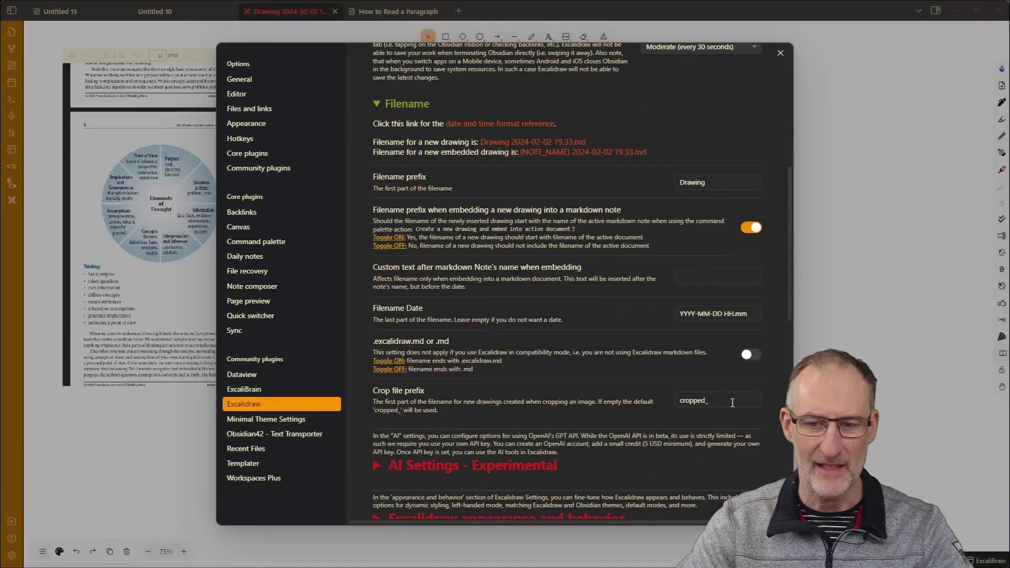
{"action": "double_click", "coordinate": [728, 400]}
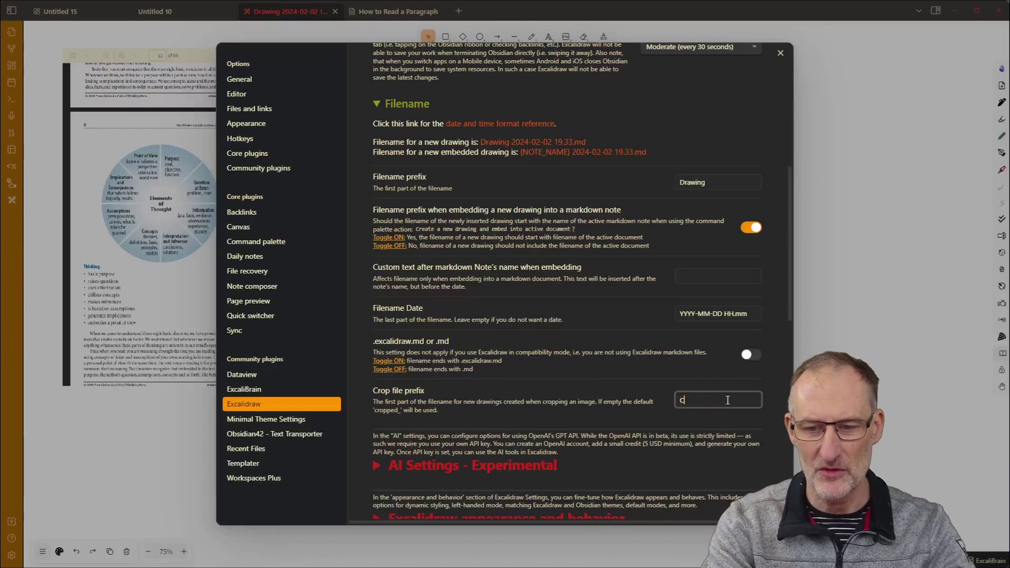
{"action": "type", "text": "c"}
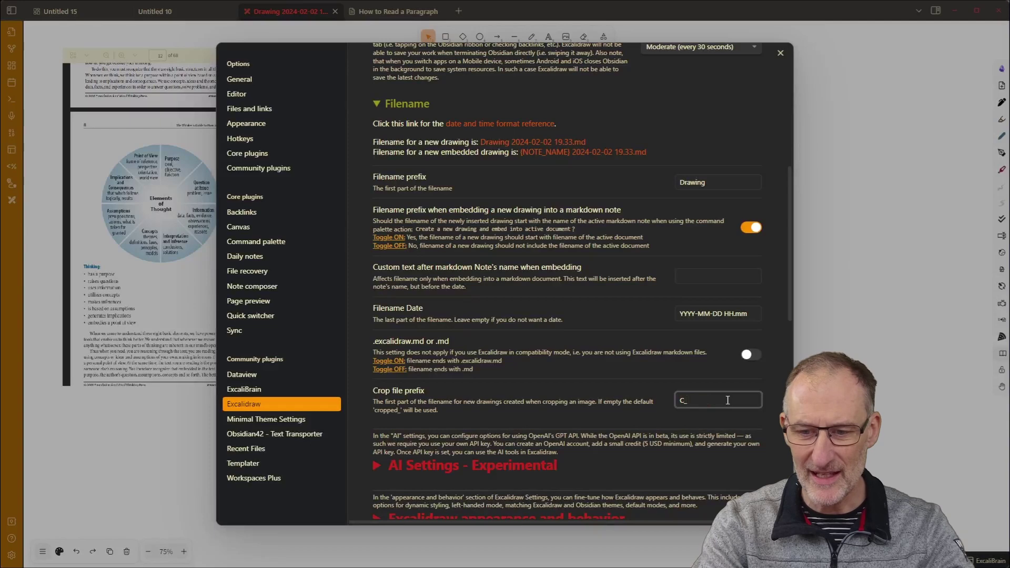
{"action": "key", "text": "BackSpace"}
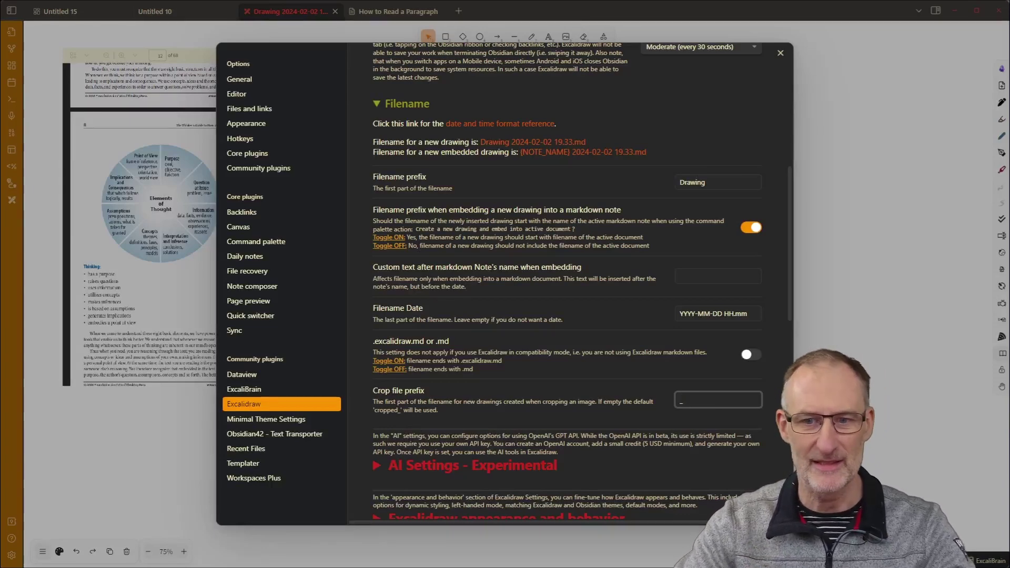
- Close the settings and move the cropped diagram down and to the left
{"action": "left_click", "coordinate": [781, 52]}
{"action": "left_click_drag", "start_coordinate": [536, 173], "coordinate": [253, 292]}
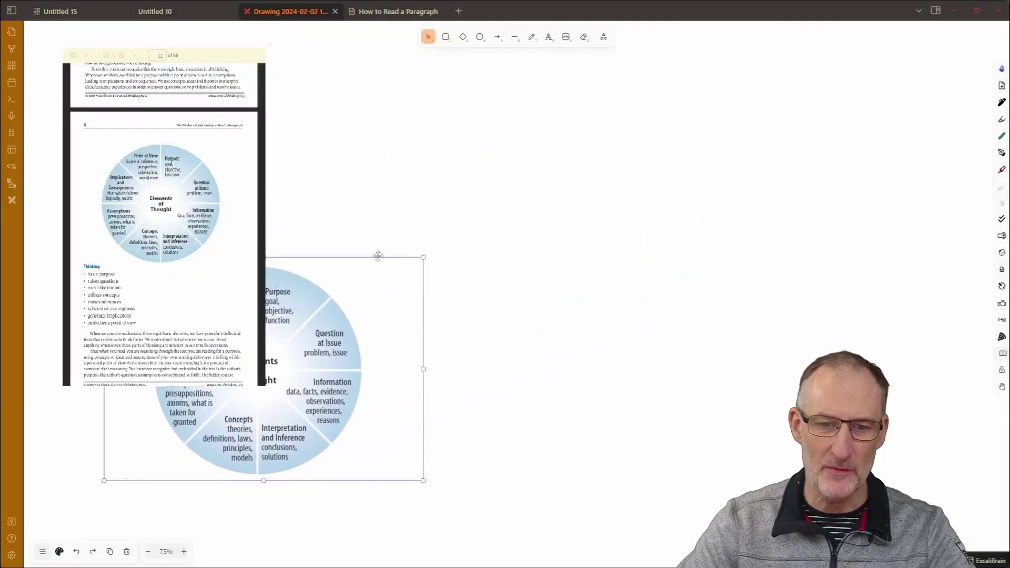
{"action": "left_click", "coordinate": [733, 147]}
- Insert the assets/Monkey.jpg image into the drawing via 'Excalidraw: Insert image'
{"action": "key", "text": "ctrl+p"}
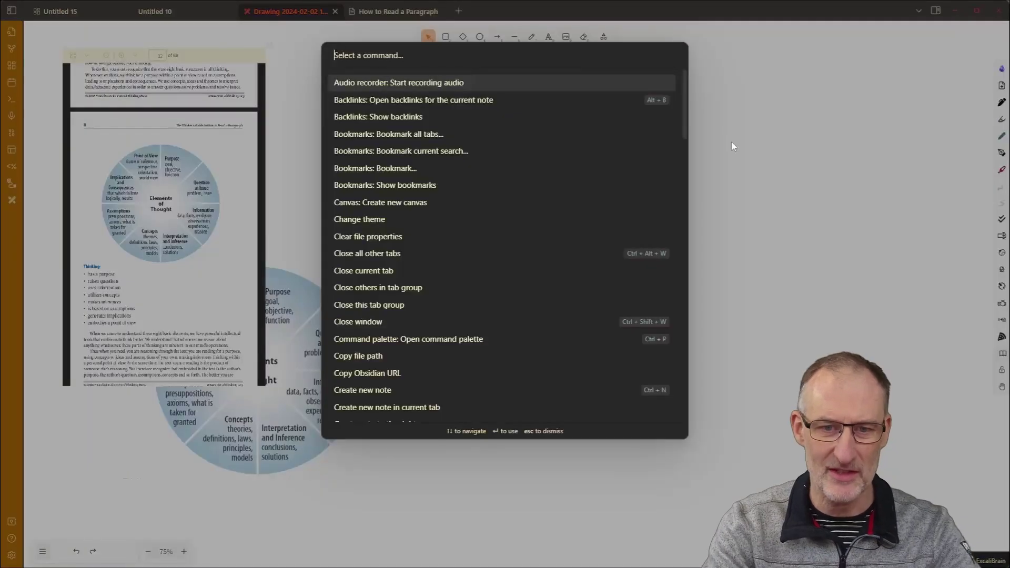
{"action": "type", "text": "in"}
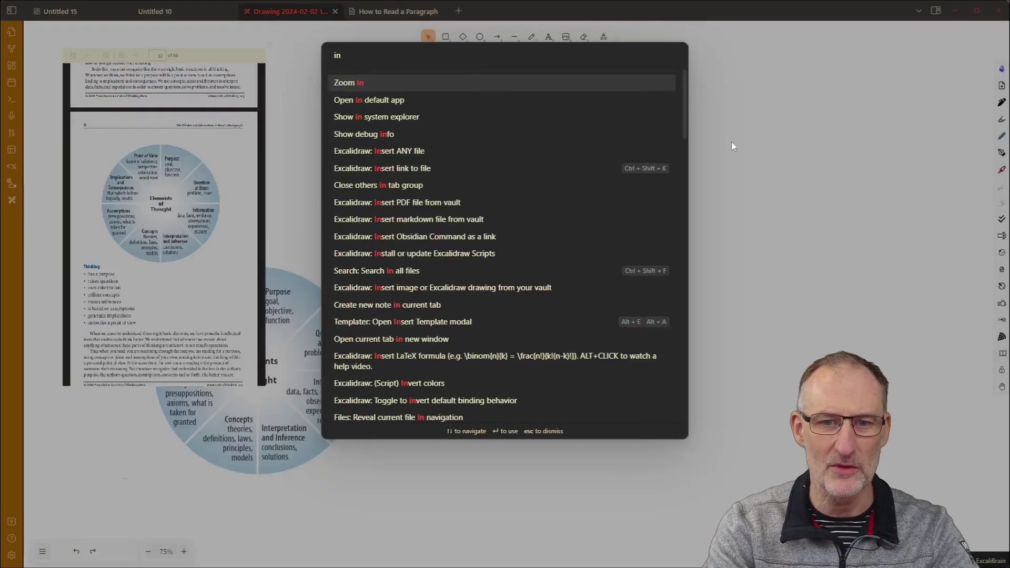
{"action": "type", "text": "sert"}
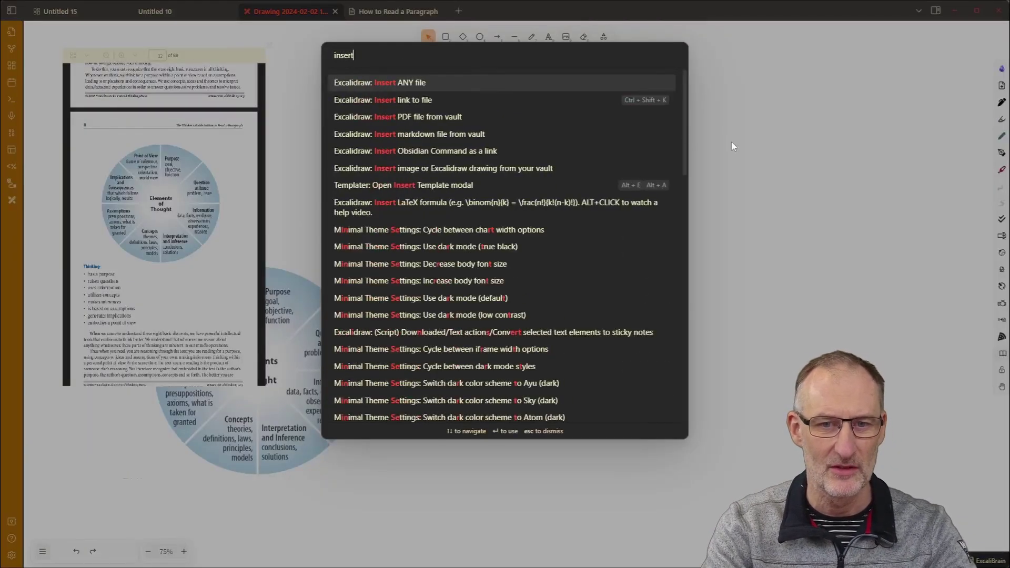
{"action": "type", "text": " im"}
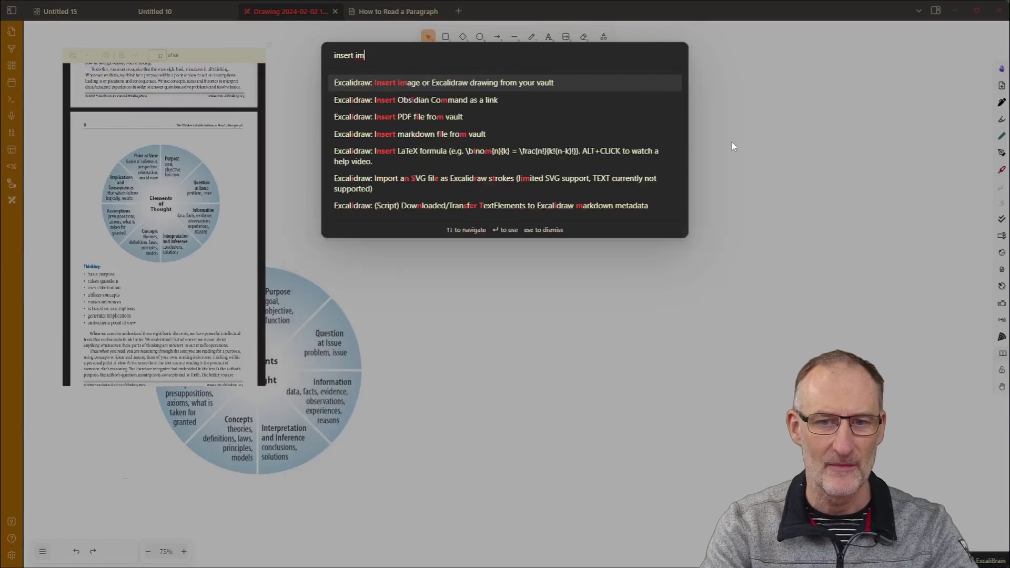
{"action": "key", "text": "Return"}
{"action": "type", "text": "mon"}
{"action": "key", "text": "Return"}
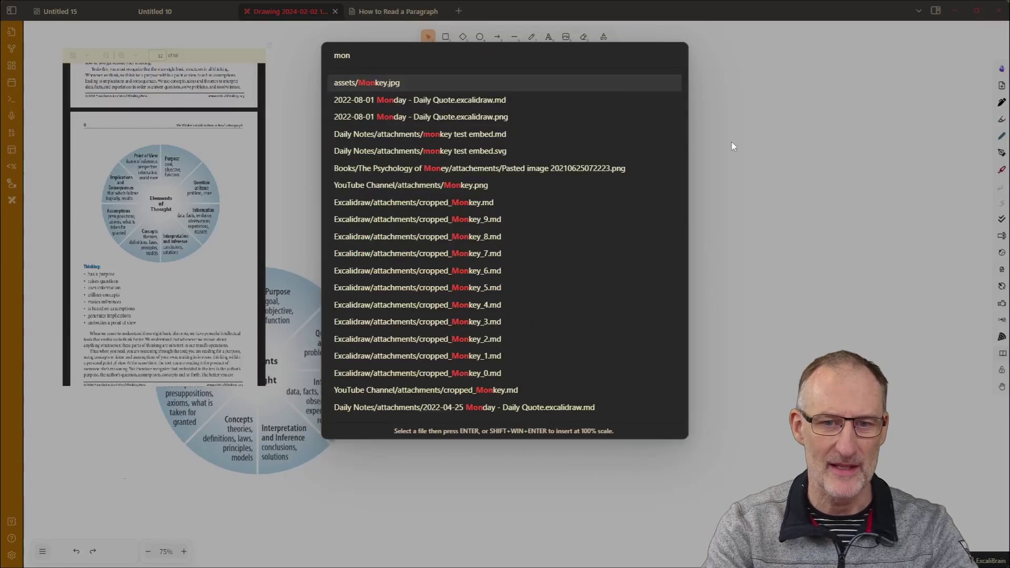
- Move the monkey photo left, enlarge it, and set its Edges to Round for rounded corners
{"action": "left_click_drag", "start_coordinate": [731, 142], "coordinate": [500, 150]}
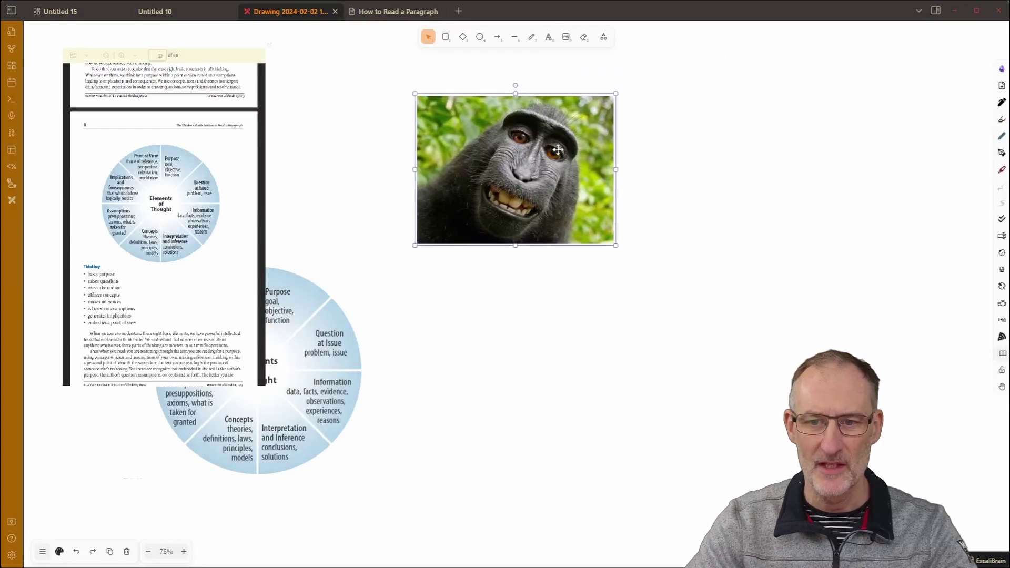
{"action": "left_click_drag", "start_coordinate": [616, 245], "coordinate": [774, 364]}
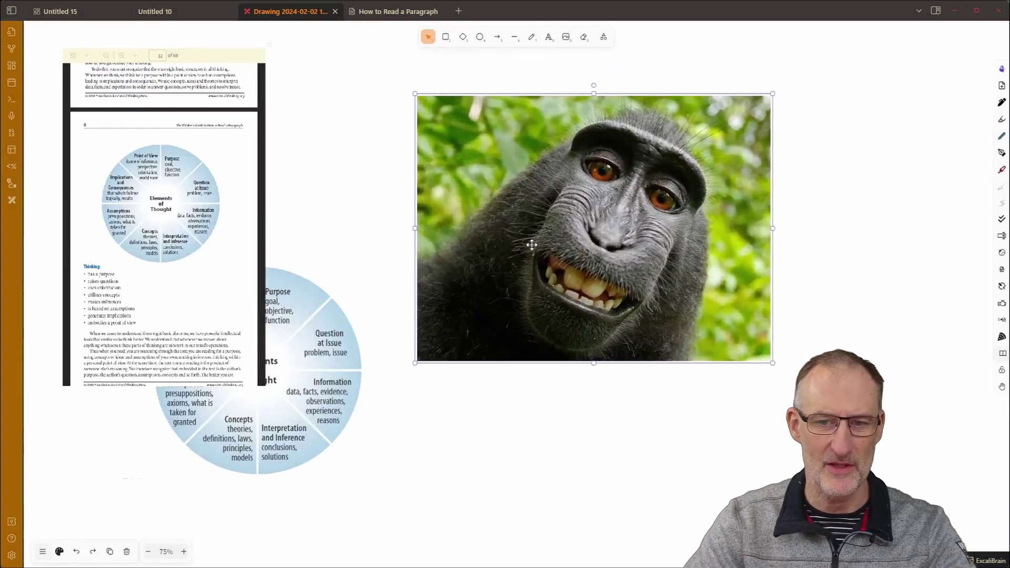
{"action": "left_click", "coordinate": [58, 553]}
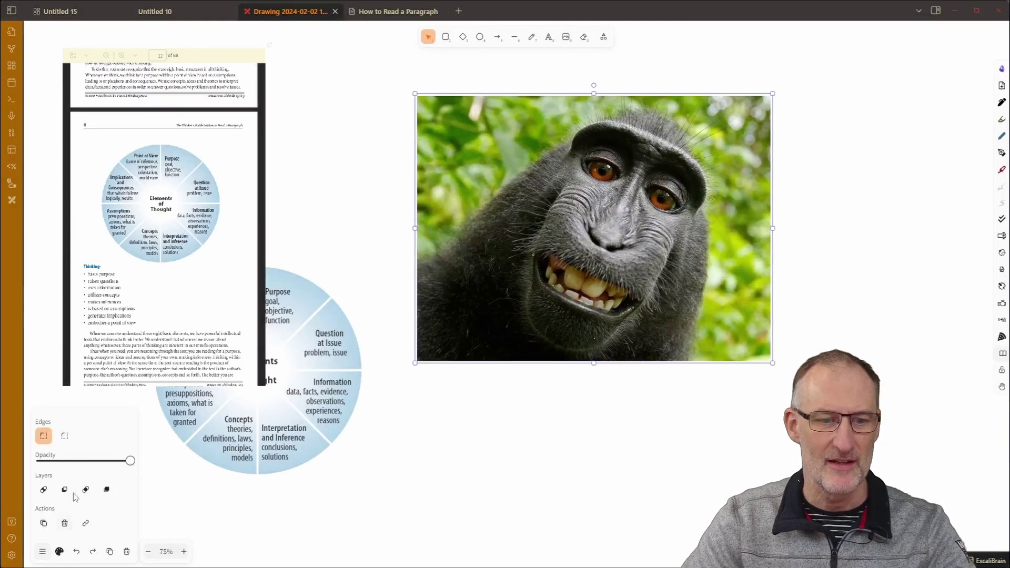
{"action": "left_click", "coordinate": [65, 437]}
{"action": "left_click", "coordinate": [563, 451]}
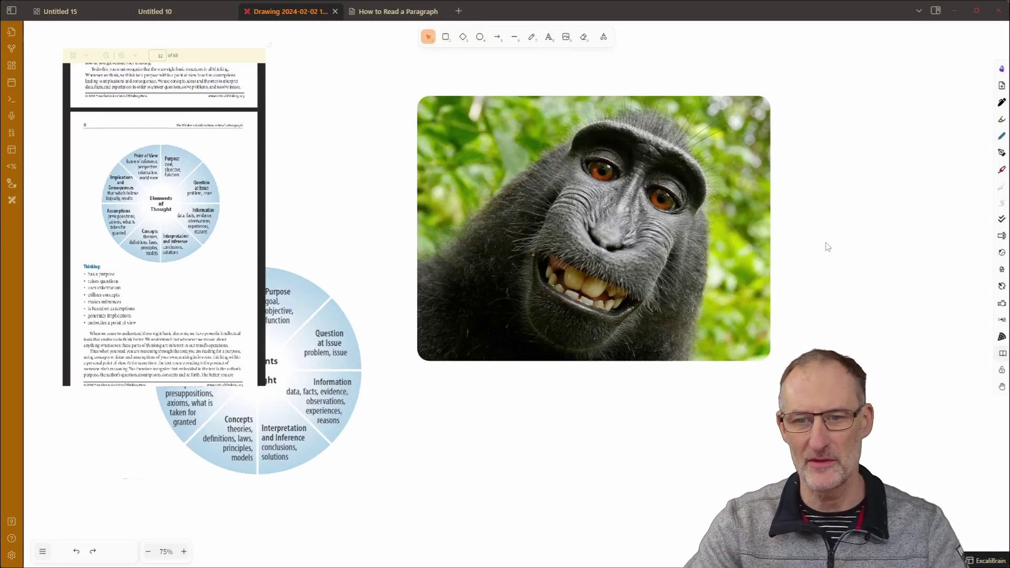
{"action": "left_click", "coordinate": [724, 230]}
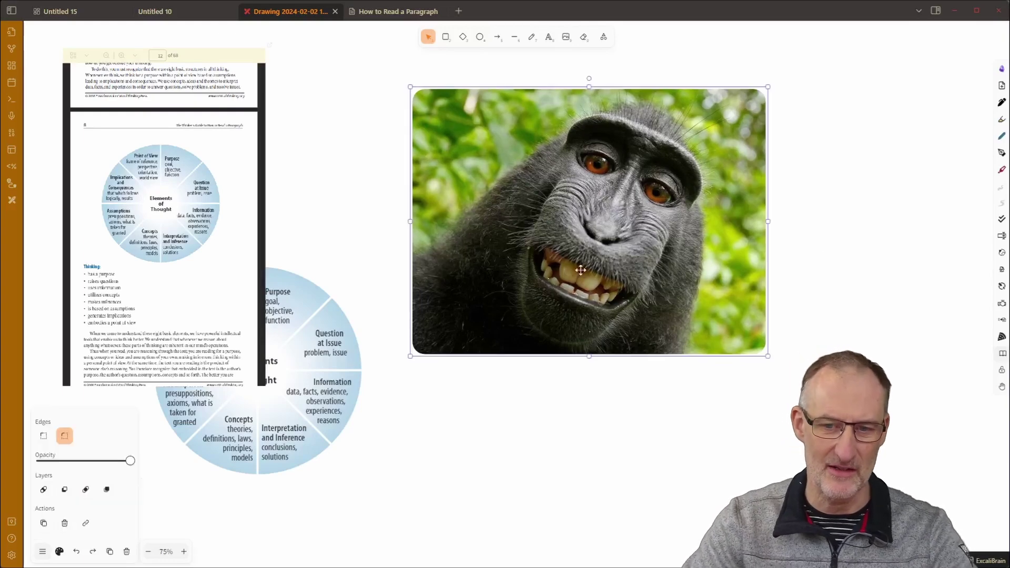